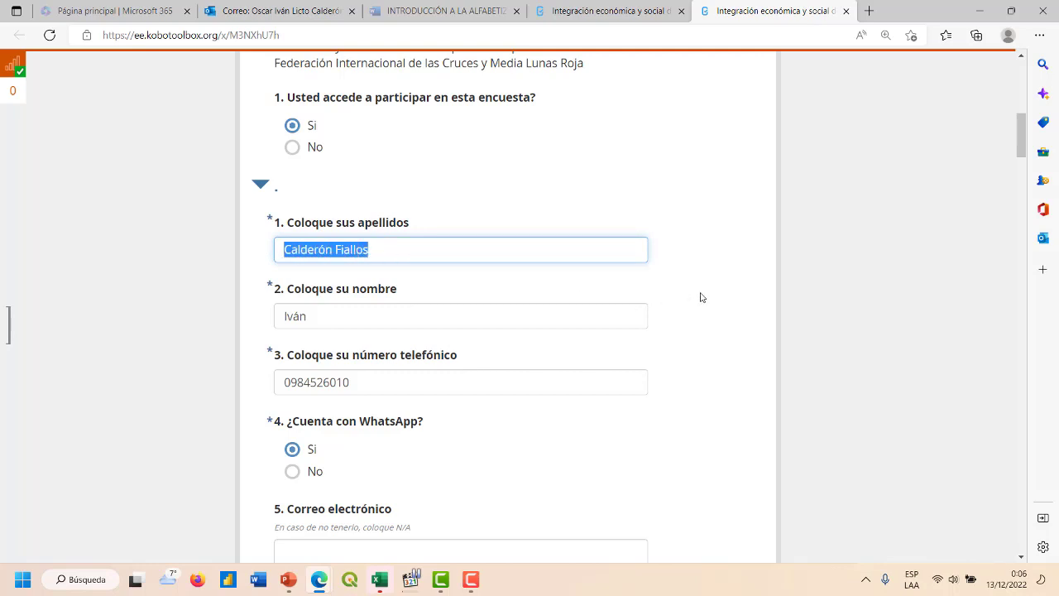
Re-enter the respondent's surnames in the apellidos field, correcting the mistyped letters
type("Carlos")
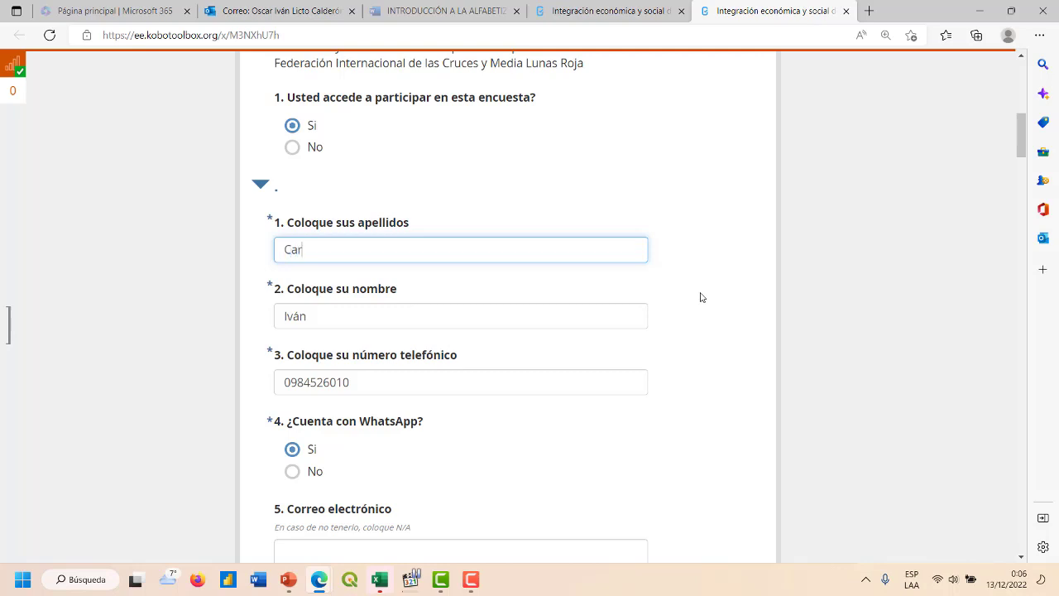
key("BackSpace")
key("BackSpace")
key("BackSpace")
key("BackSpace")
type("lderón Fiallos")
Set the Género answer to Masculino
scroll(518, 256, "down", 2)
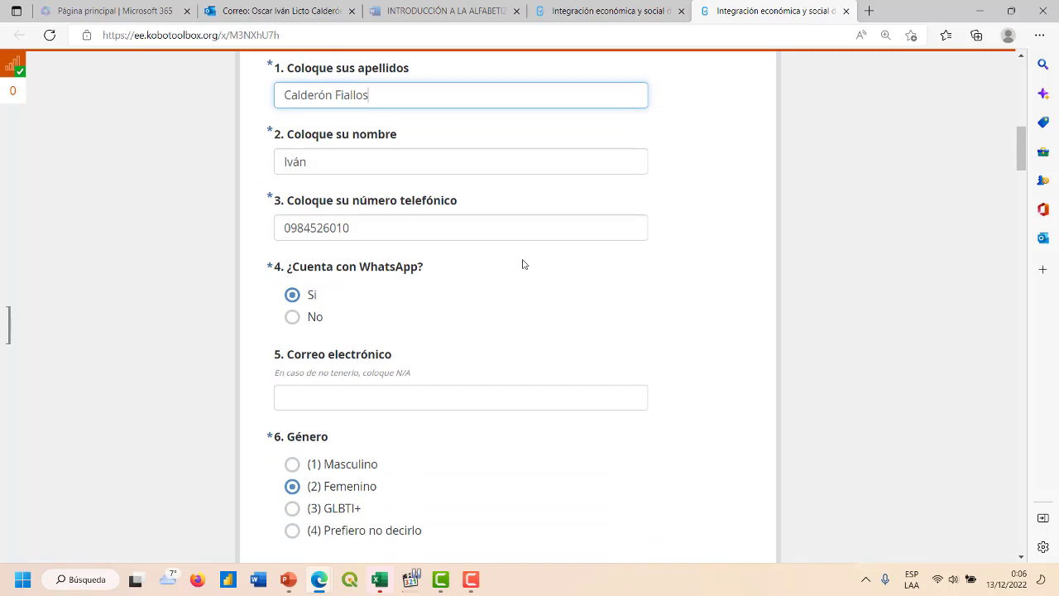
scroll(521, 263, "down", 1)
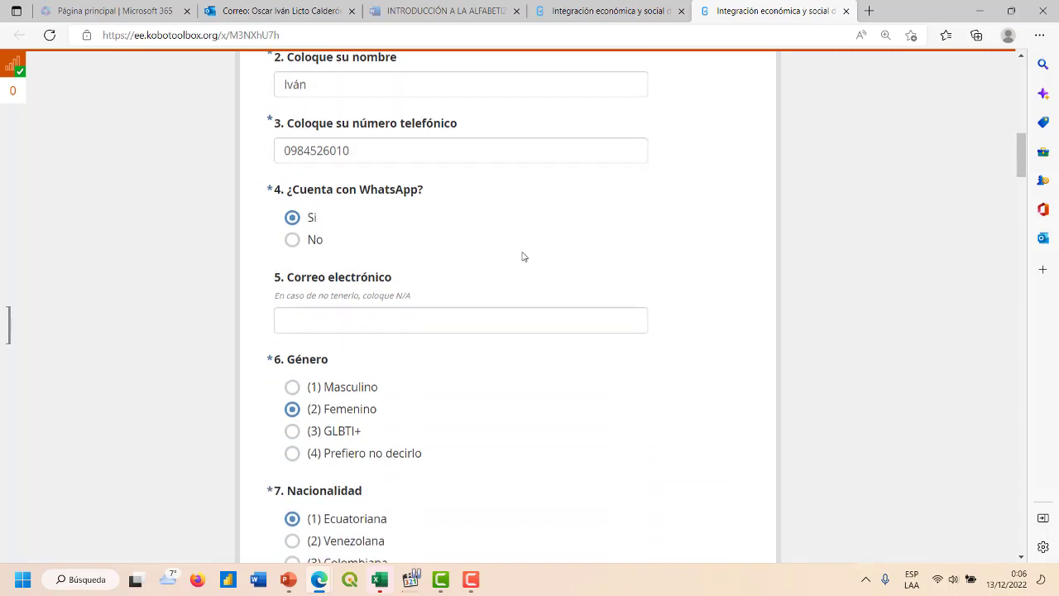
scroll(386, 295, "down", 2)
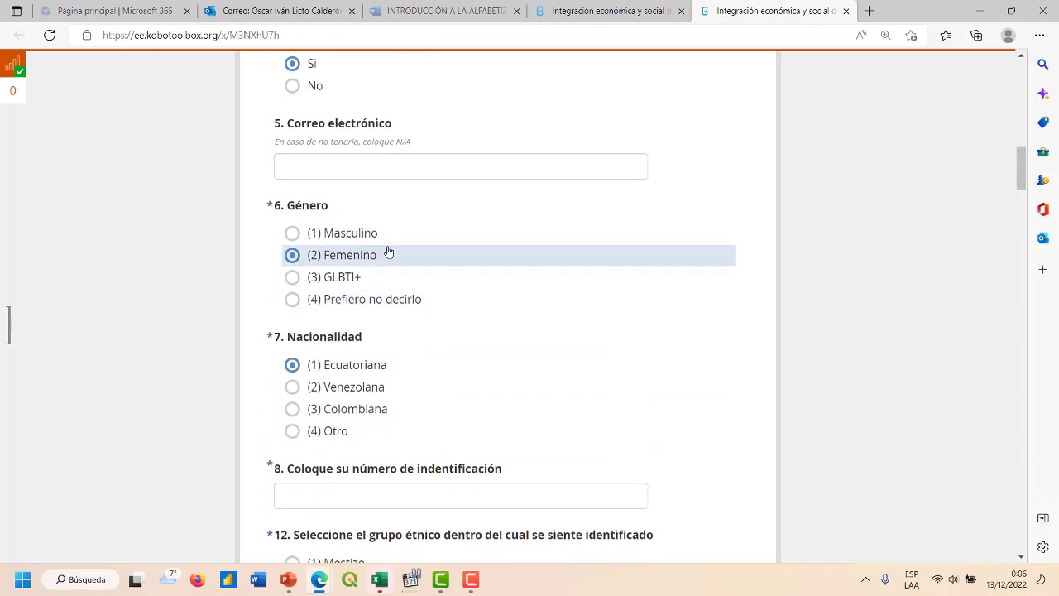
left_click(355, 242)
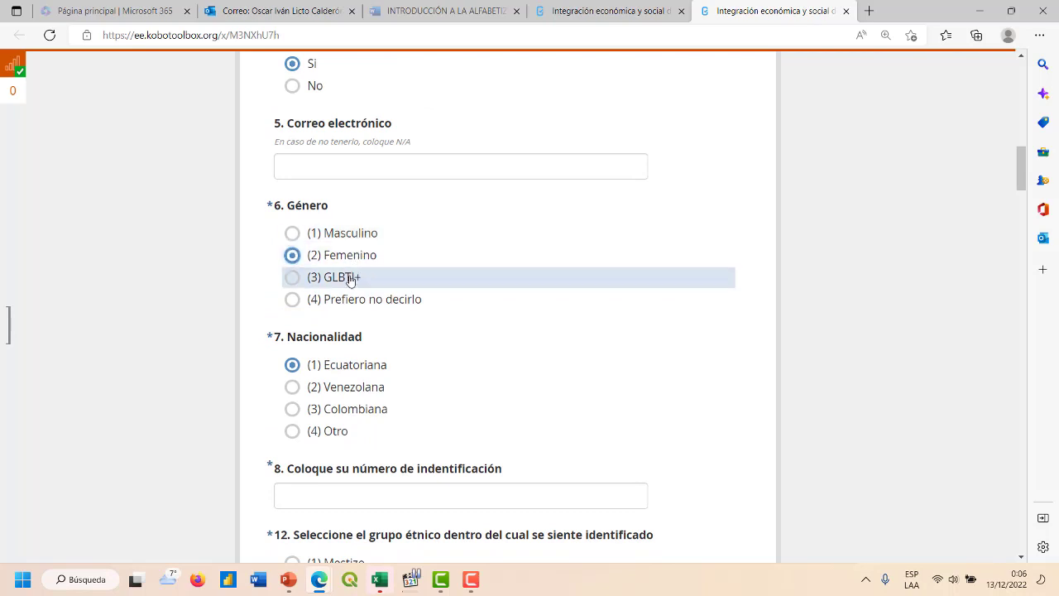
left_click(350, 277)
left_click(343, 306)
left_click(339, 277)
left_click(338, 256)
left_click(338, 234)
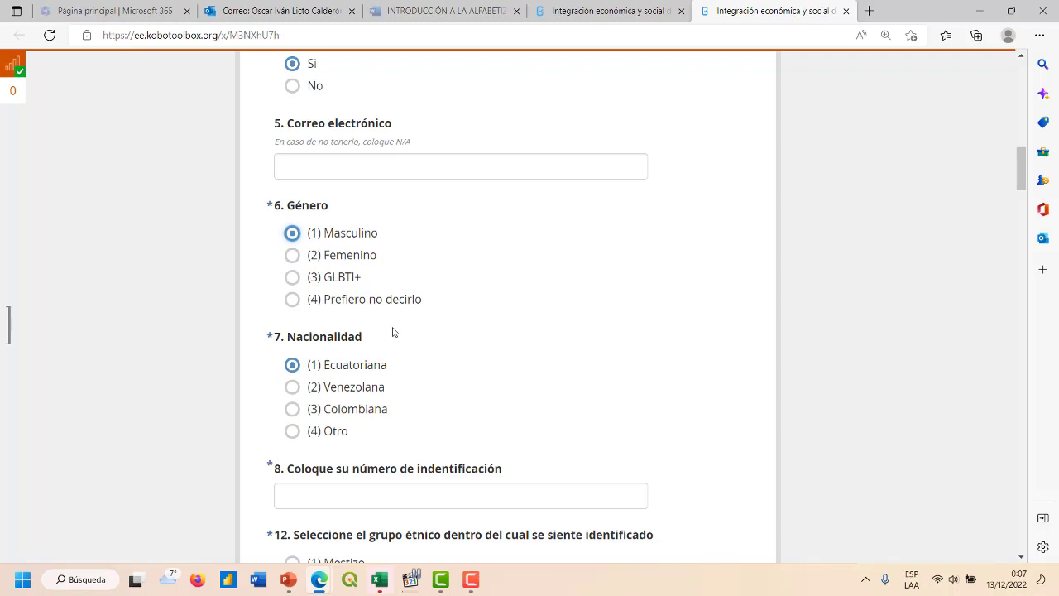
Scroll to the end of the form, where the Save Draft and Submit buttons are
scroll(393, 331, "down", 9)
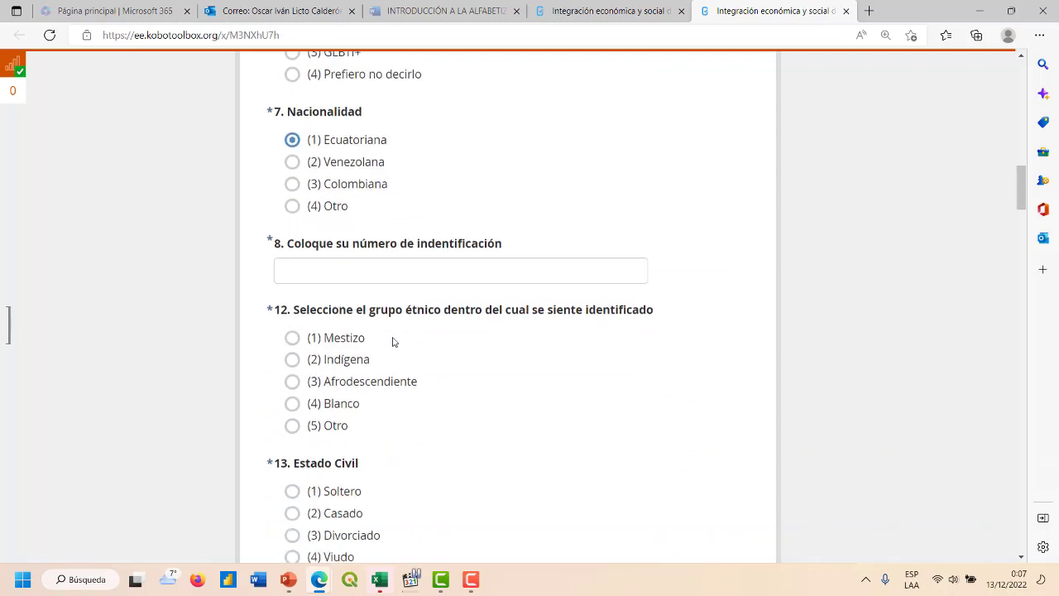
scroll(442, 208, "down", 2)
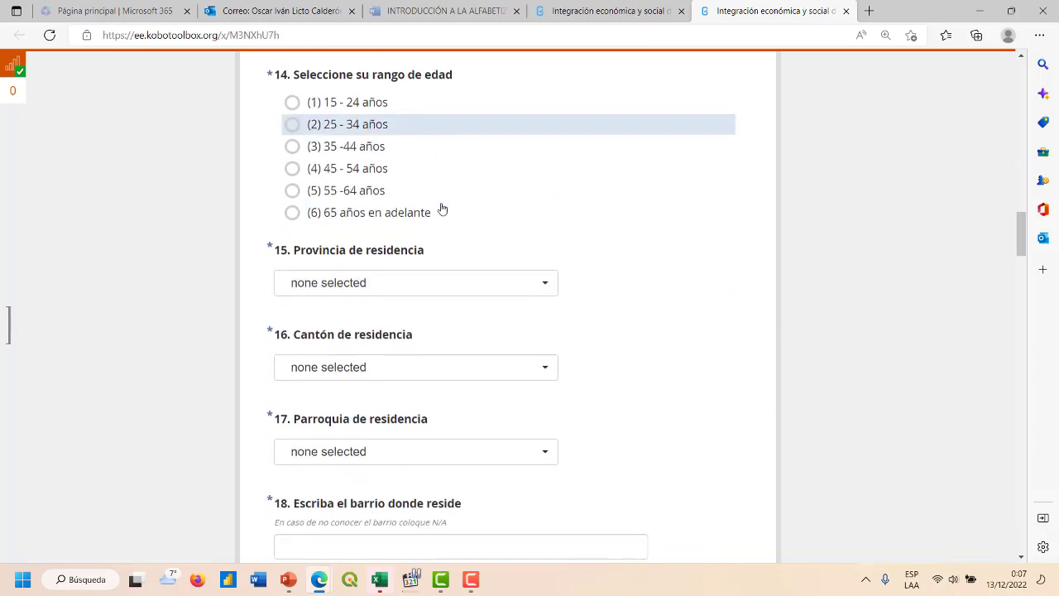
scroll(443, 208, "down", 1)
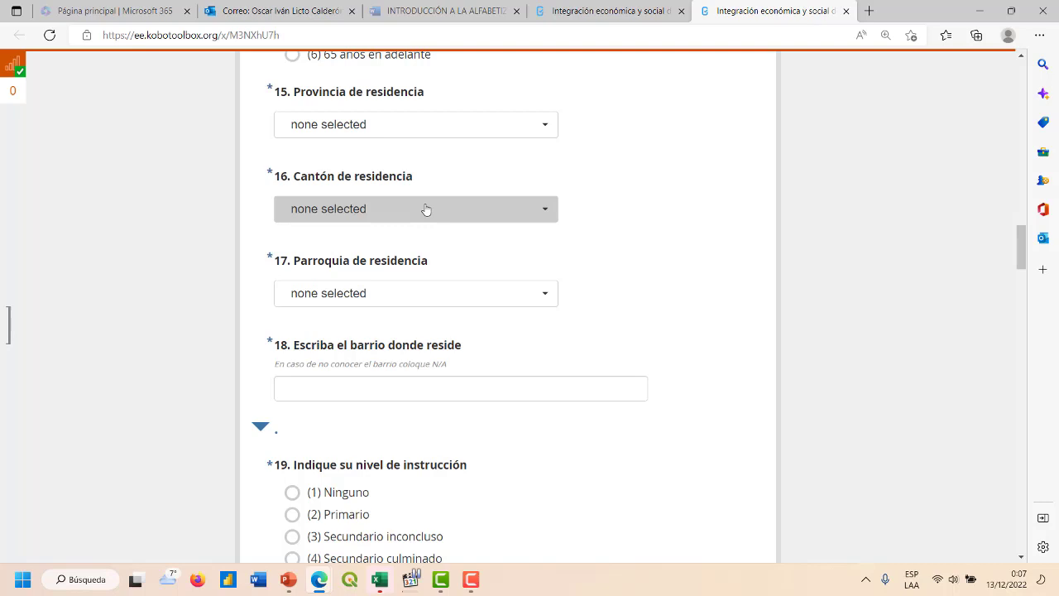
scroll(426, 220, "down", 7)
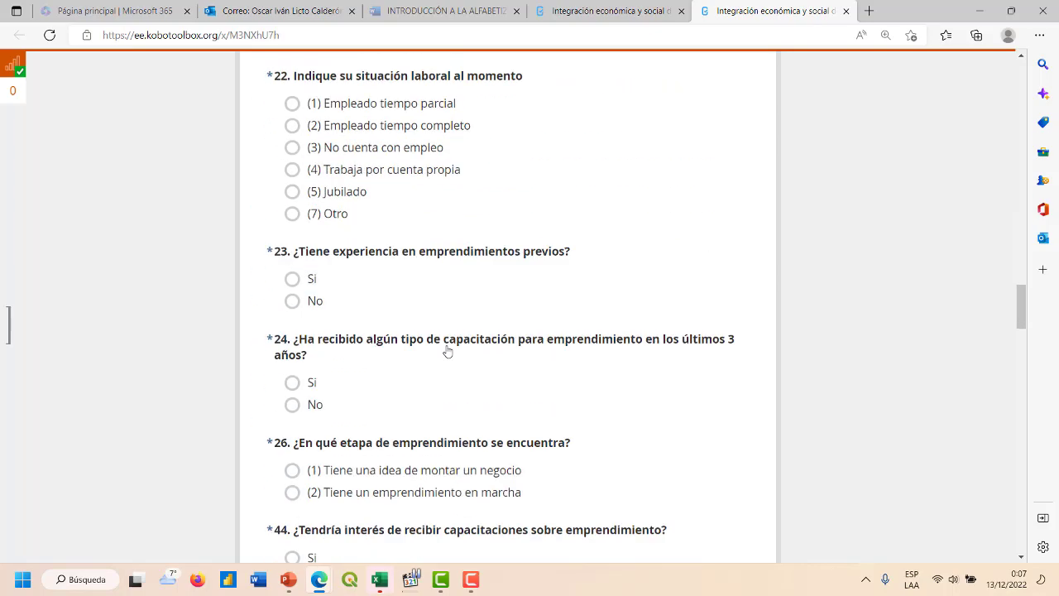
scroll(445, 338, "down", 3)
scroll(485, 279, "down", 10)
scroll(418, 331, "down", 15)
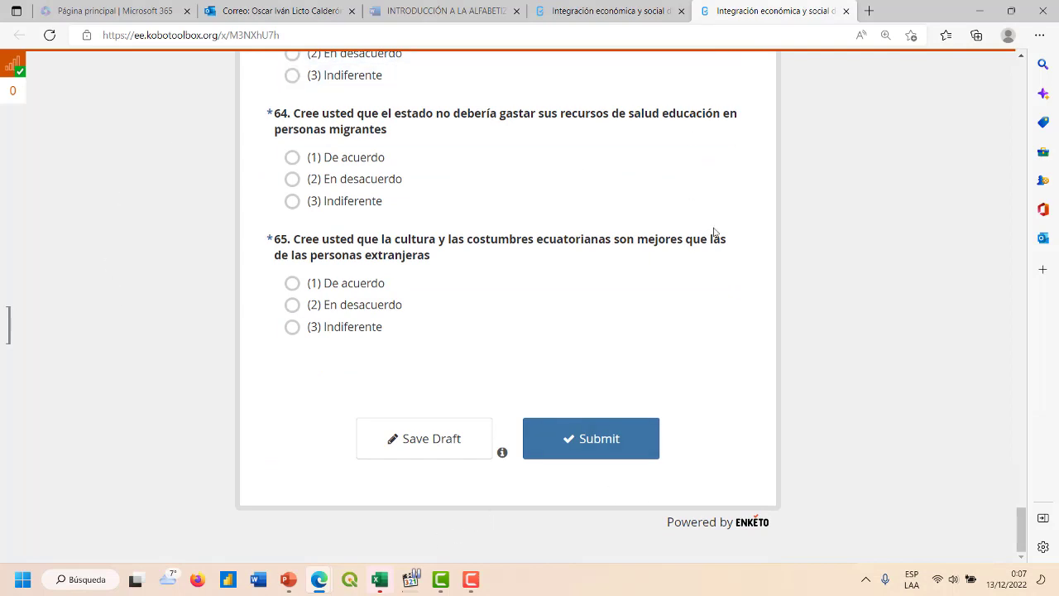
View the project's submissions Tabla, then return to the Descargas export page
left_click(629, 11)
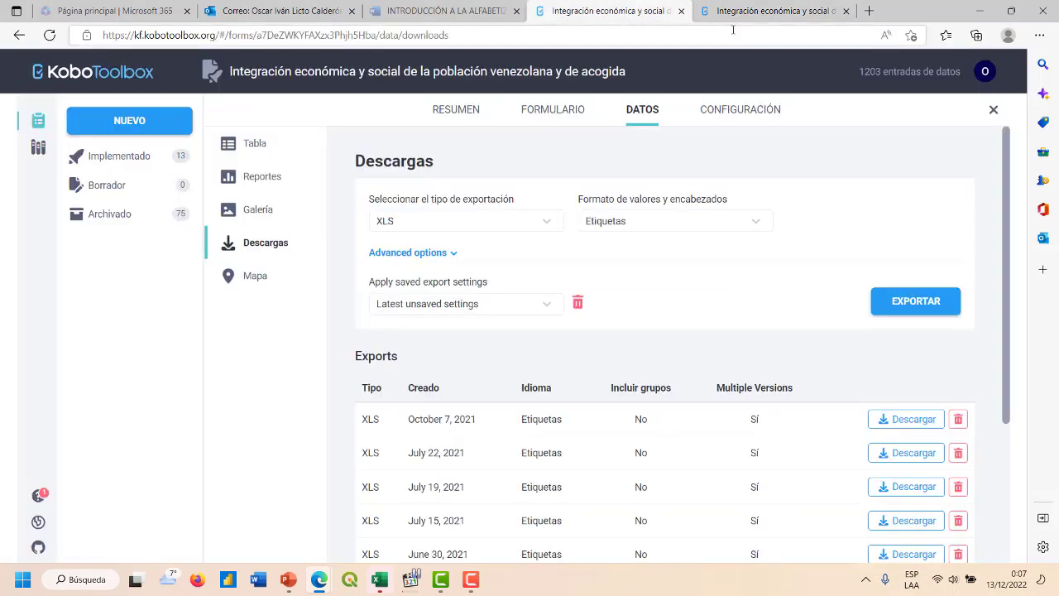
left_click(246, 145)
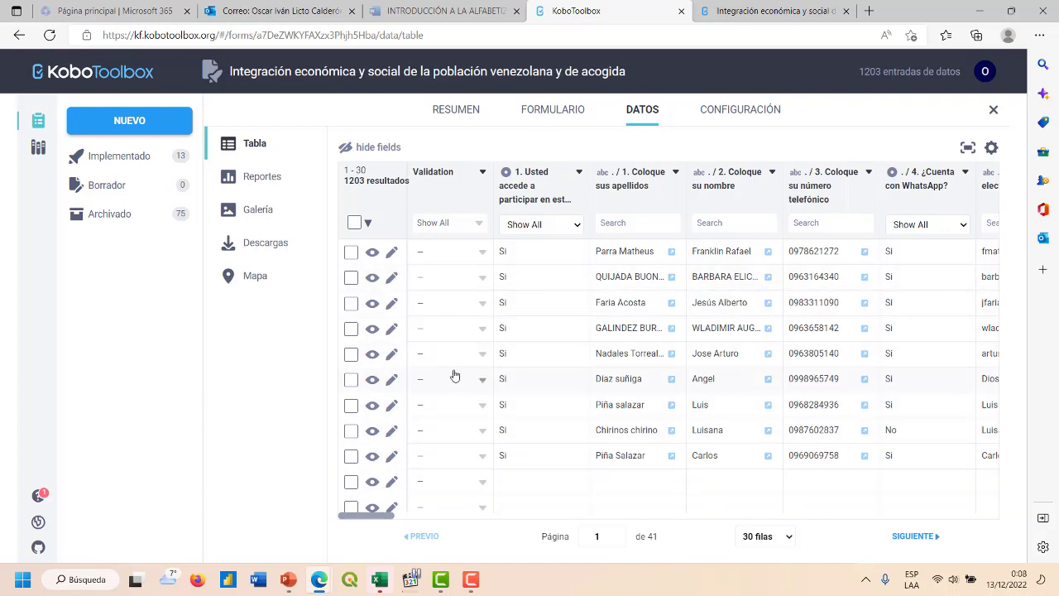
left_click(260, 245)
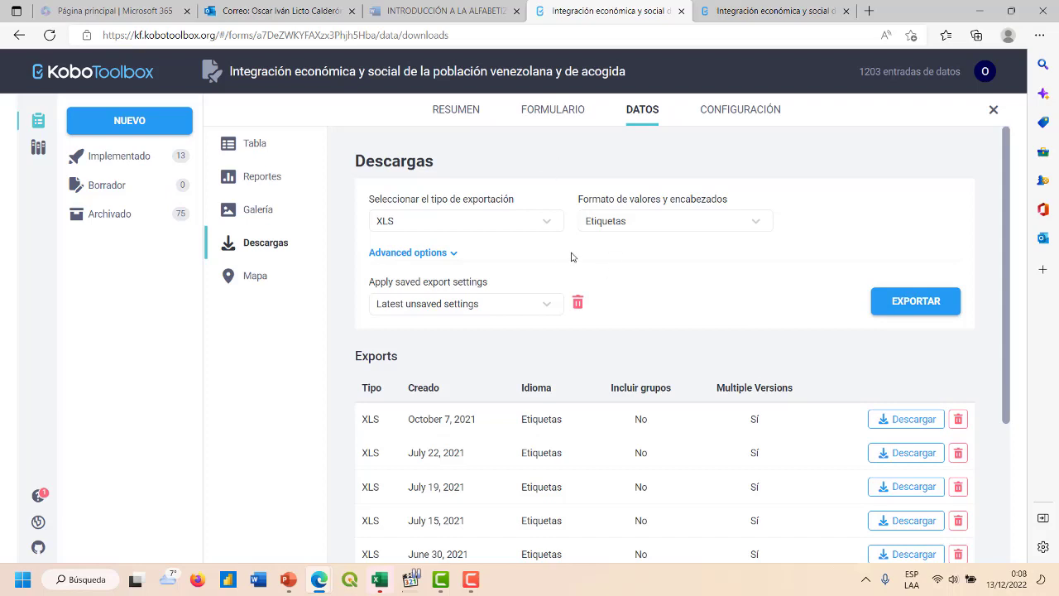
left_click(379, 579)
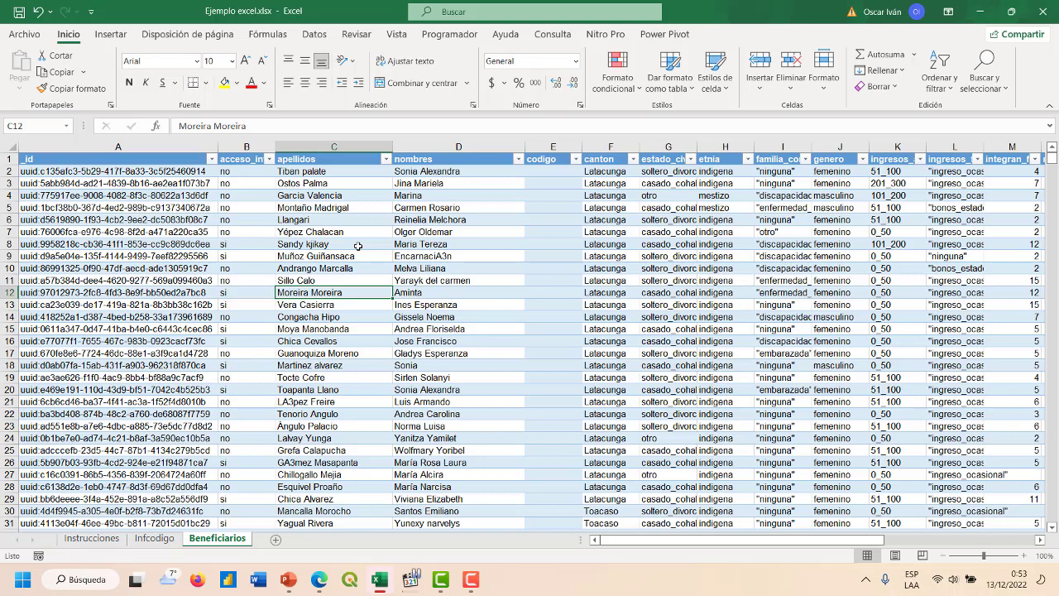
Inspect the garbled A3 characters in cells D9 and C26, then select columns C and D
left_click(442, 255)
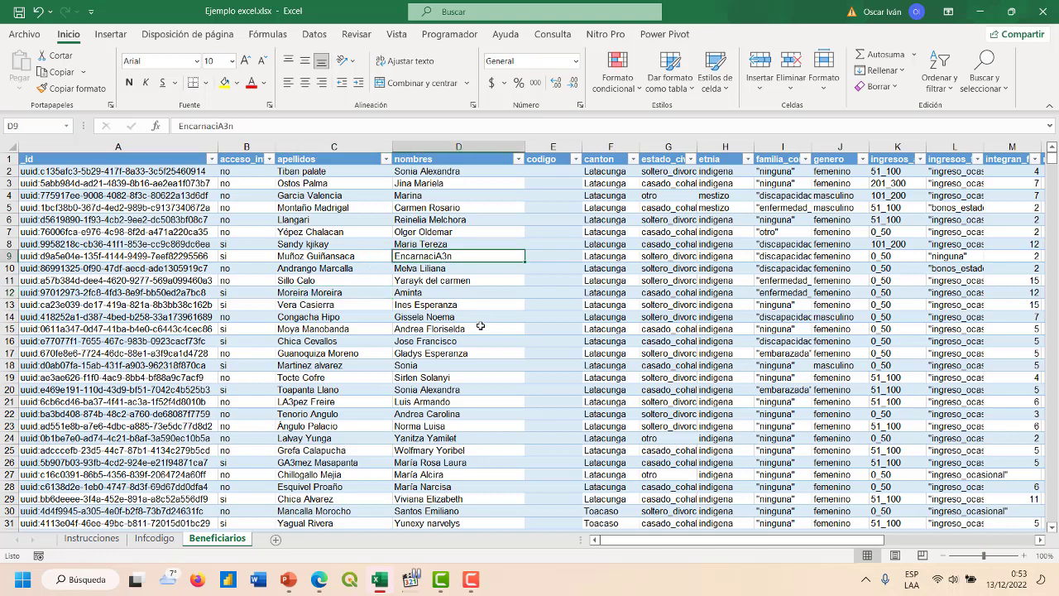
double_click(439, 257)
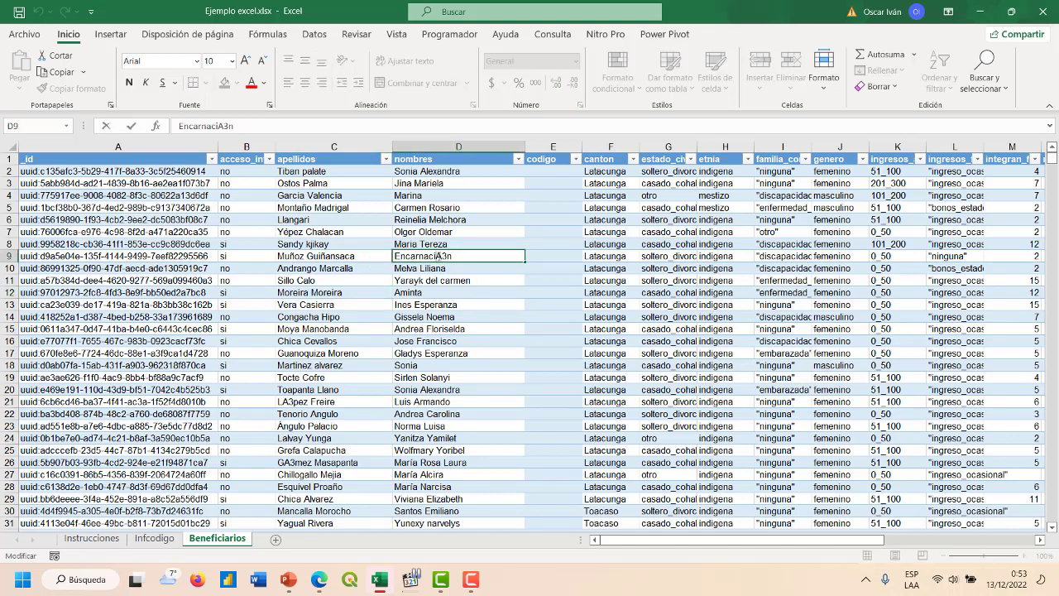
left_click_drag(437, 256, 447, 256)
key("Escape")
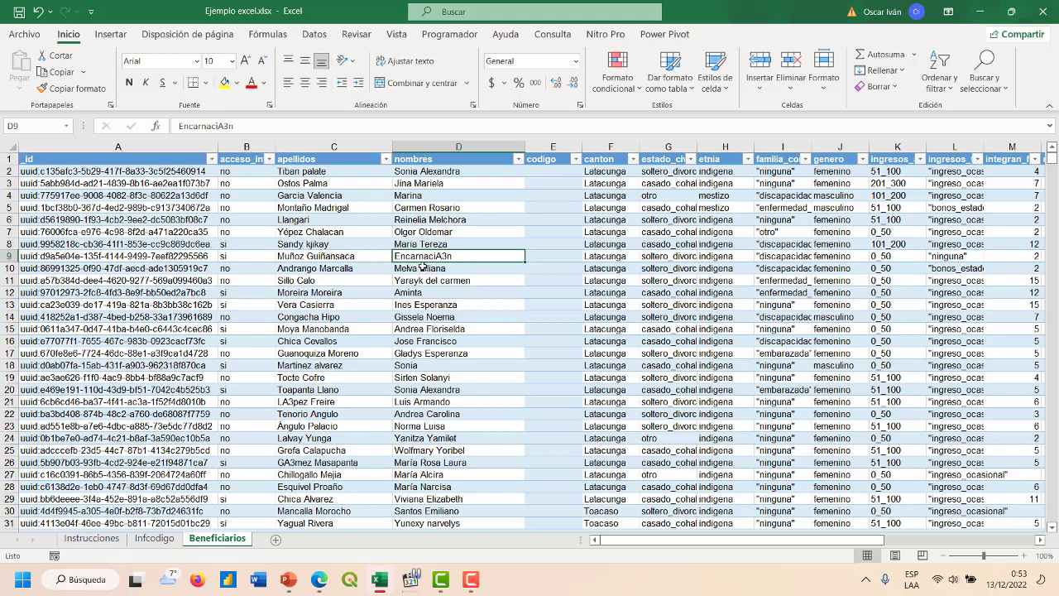
left_click(289, 462)
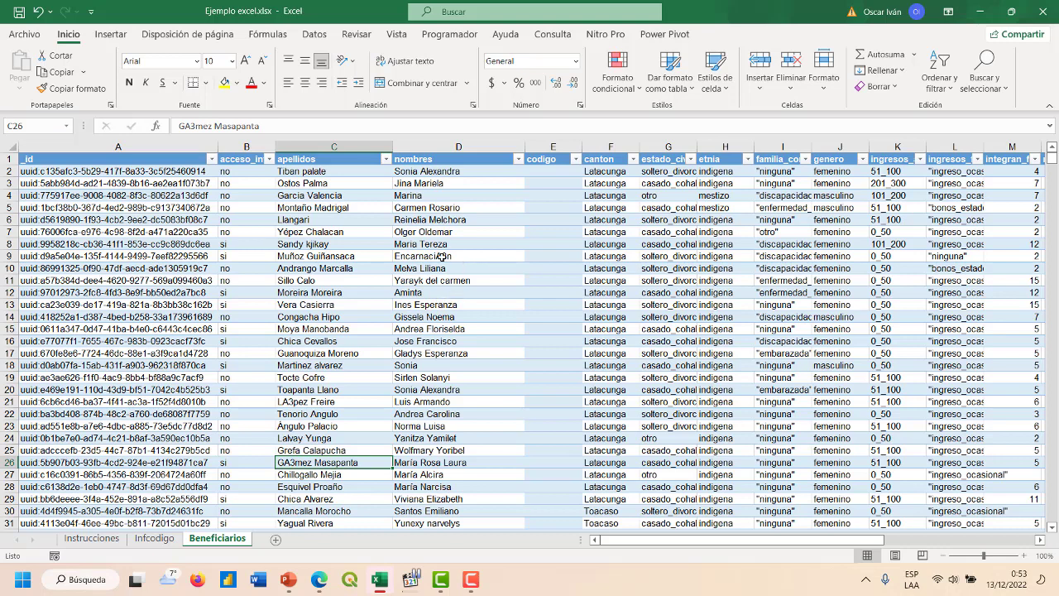
left_click_drag(339, 149, 467, 153)
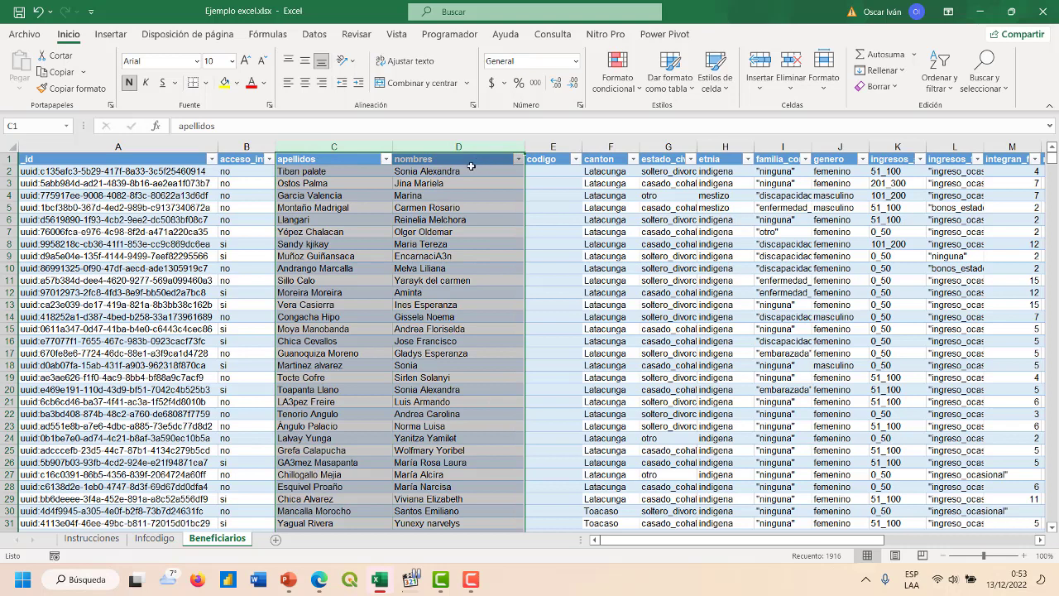
Replace every 'A3' with 'ó' throughout the apellidos and nombres columns
key("ctrl+b")
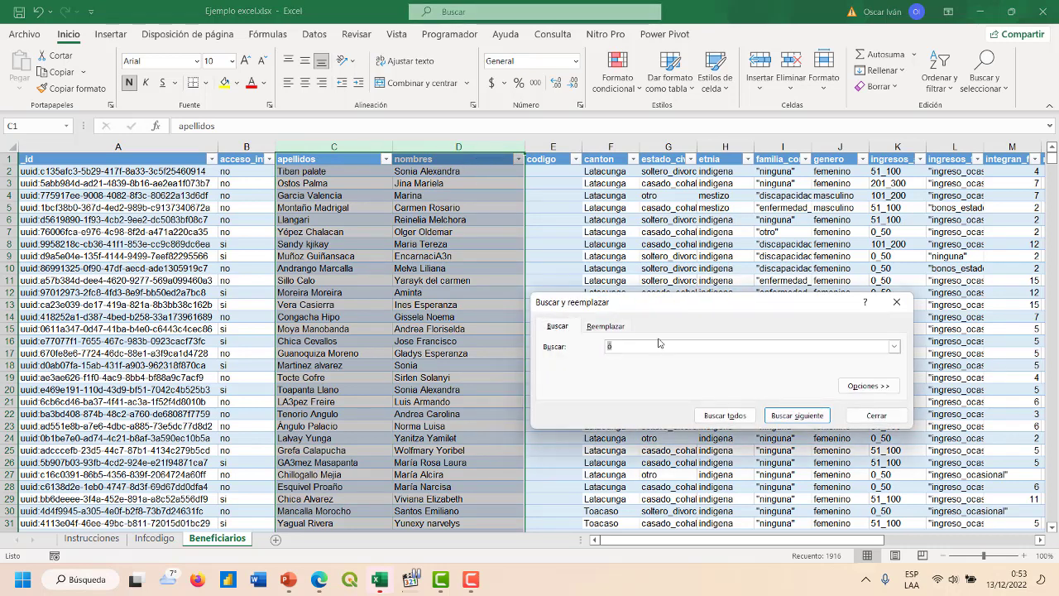
type("A3")
left_click(607, 327)
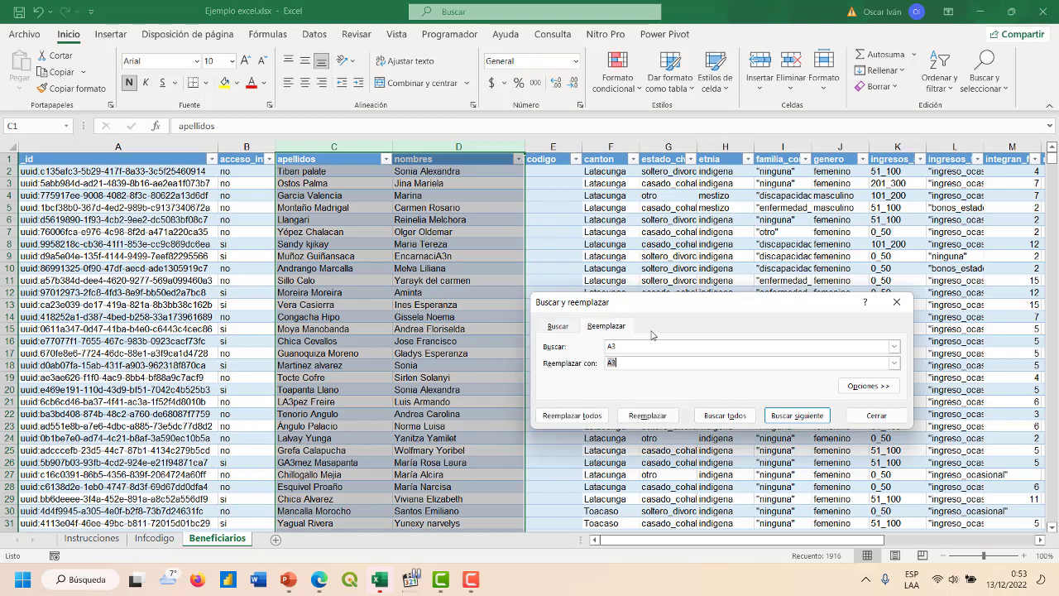
type("0")
left_click(590, 417)
left_click(536, 331)
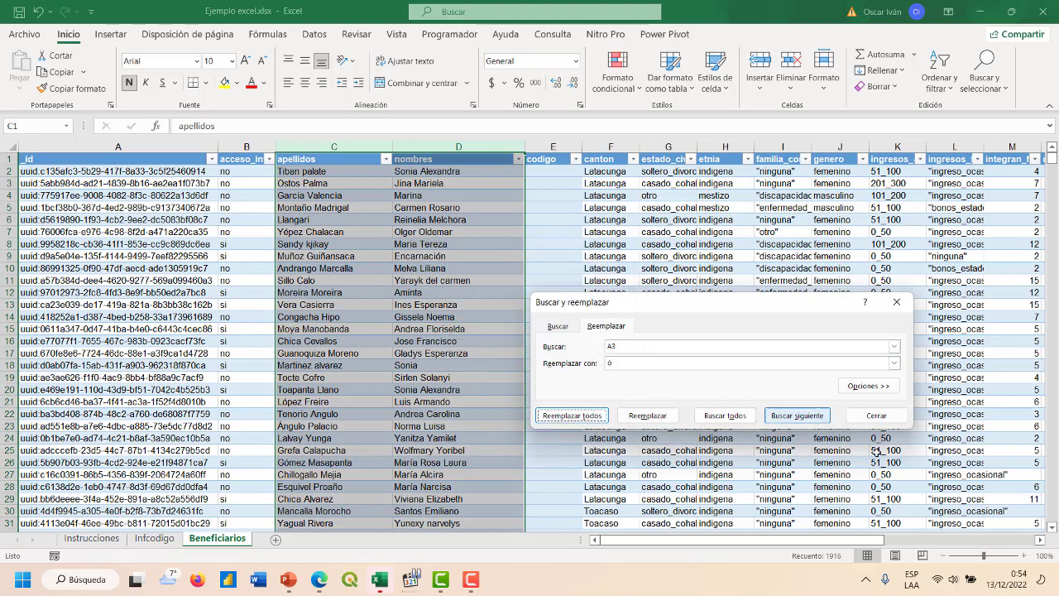
left_click(876, 416)
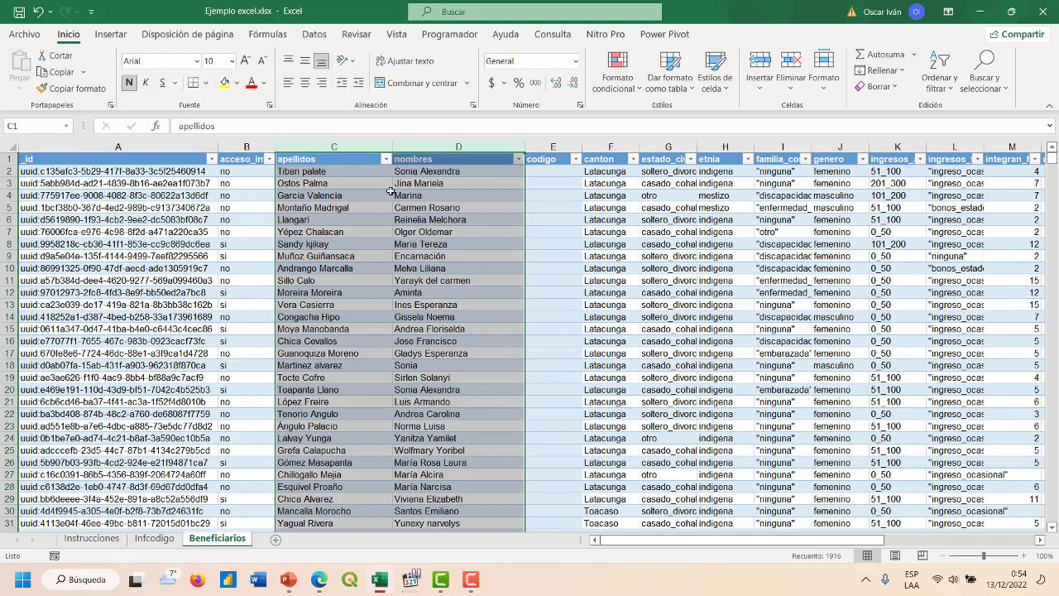
key("F7")
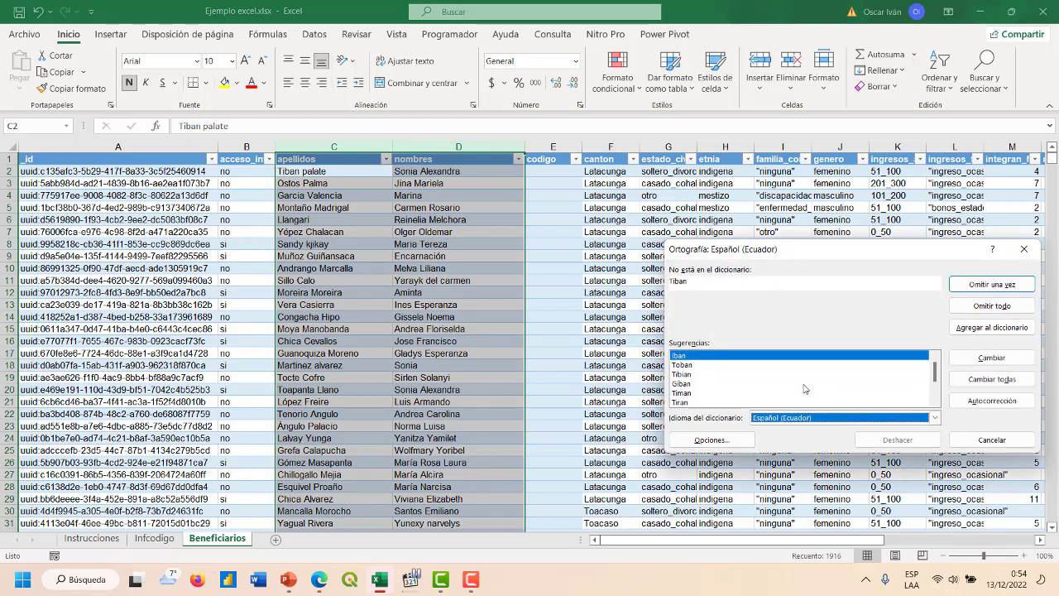
Cancel the spelling check and select the first codigo cell, E2
left_click(1024, 249)
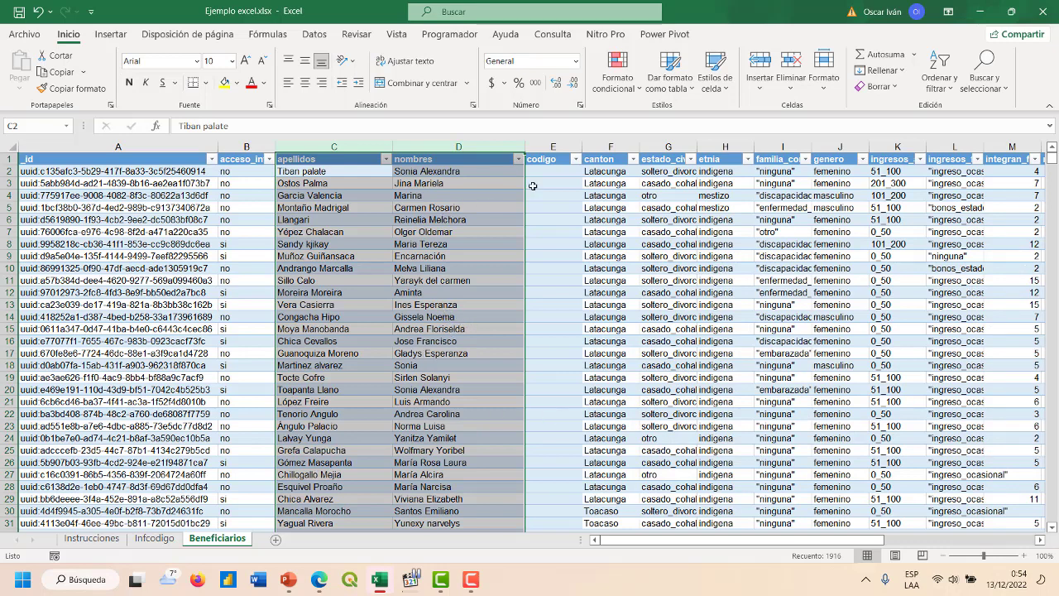
left_click(562, 172)
left_click(553, 147)
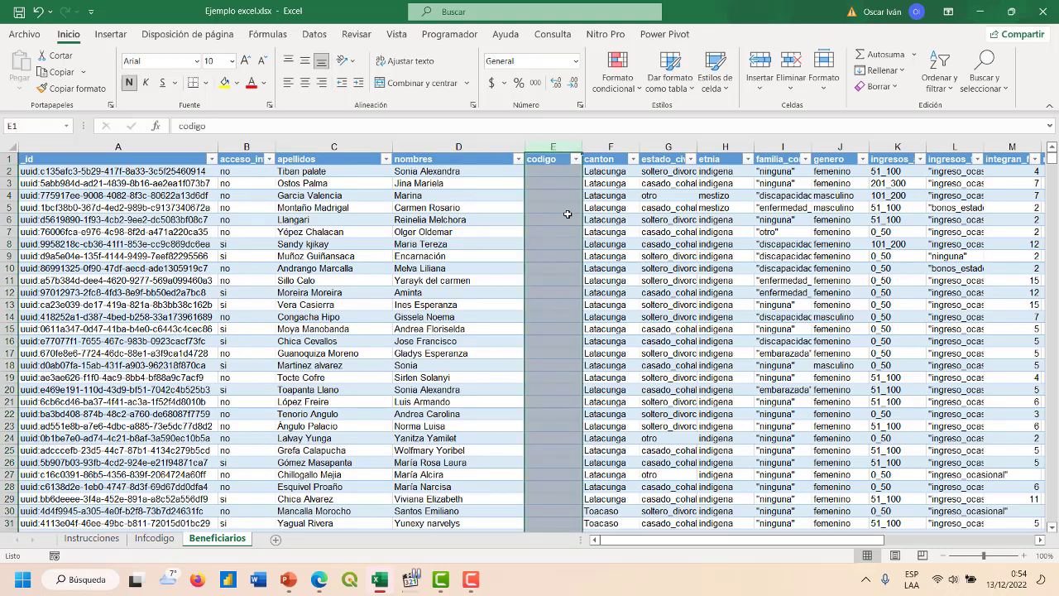
left_click(558, 170)
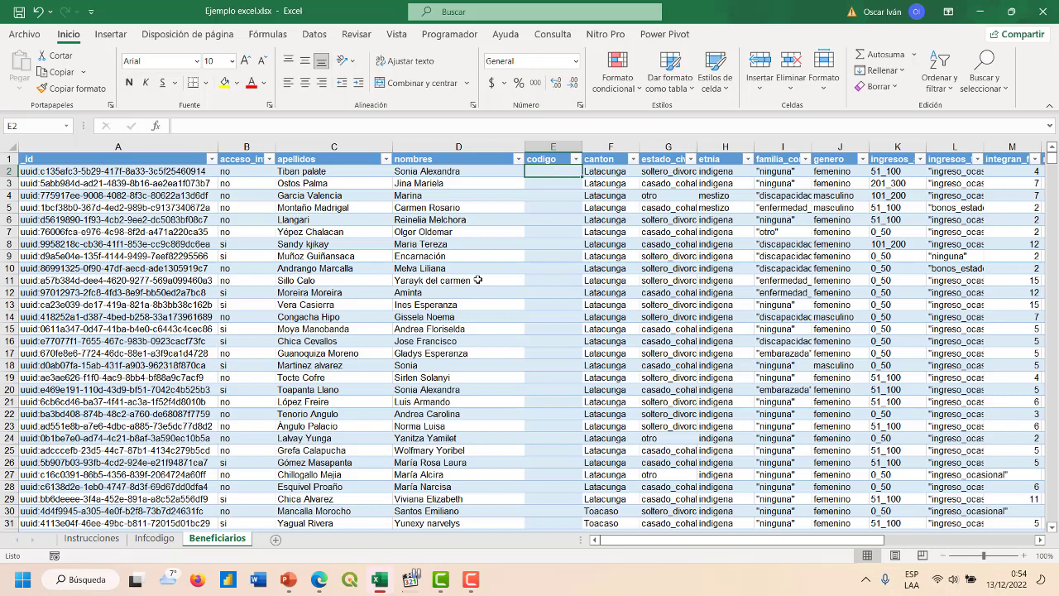
Compare the first id in A2 on the Beneficiarios and Infcodigo sheets
left_click(169, 542)
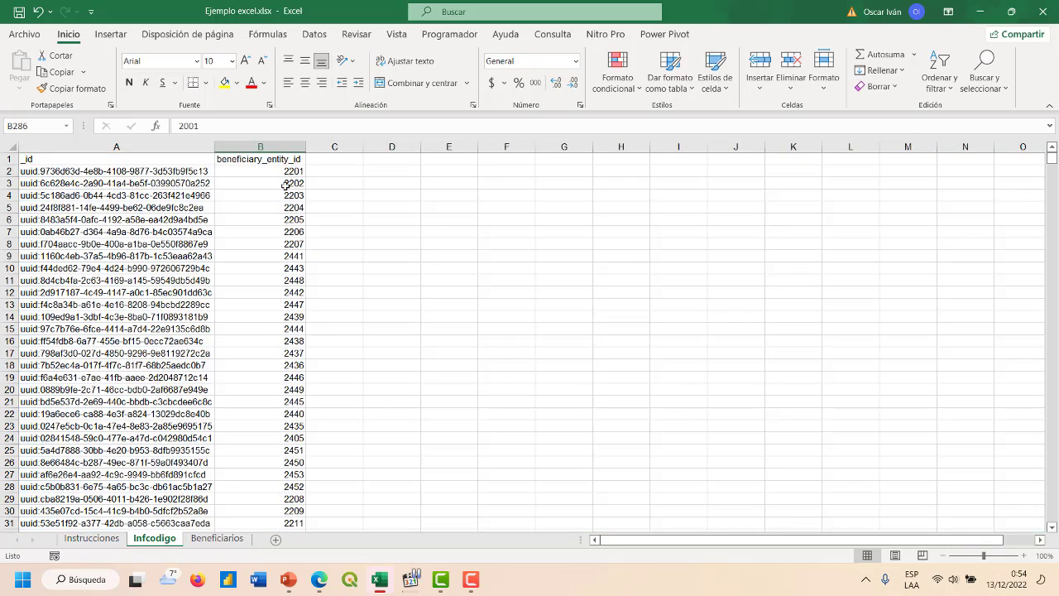
left_click(220, 538)
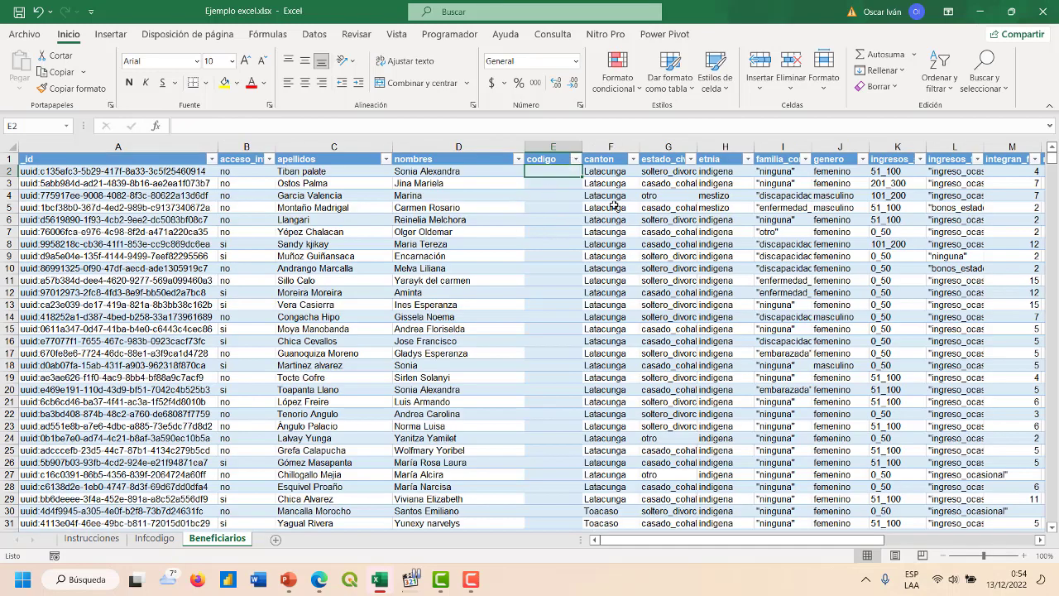
left_click(137, 171)
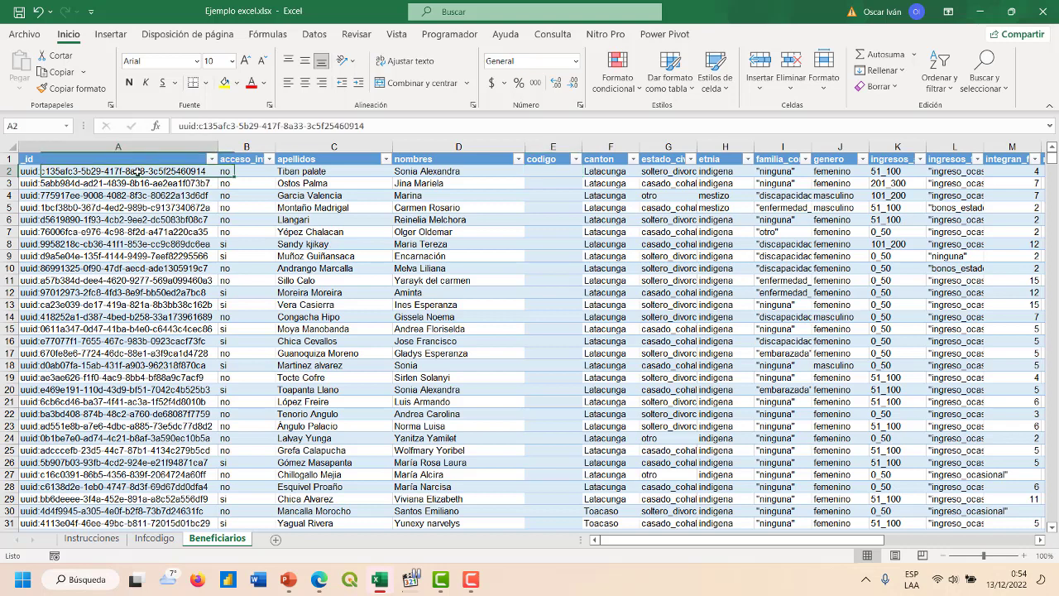
left_click(154, 538)
left_click(180, 171)
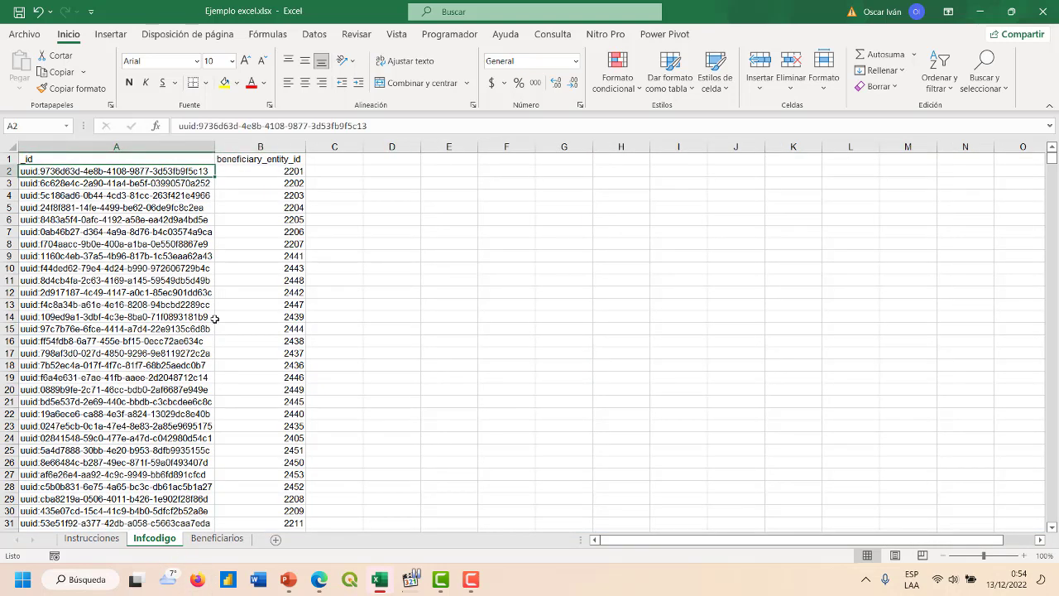
left_click(229, 542)
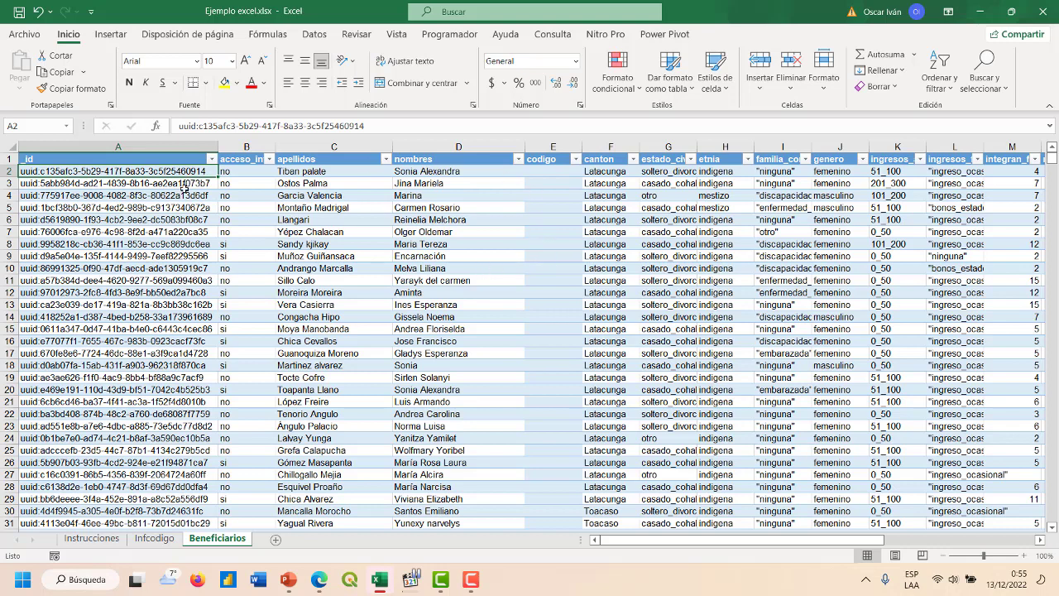
Select the Beneficiarios ids, then Infcodigo ids A2:A13 and entity codes from B2
left_click_drag(158, 171, 153, 378)
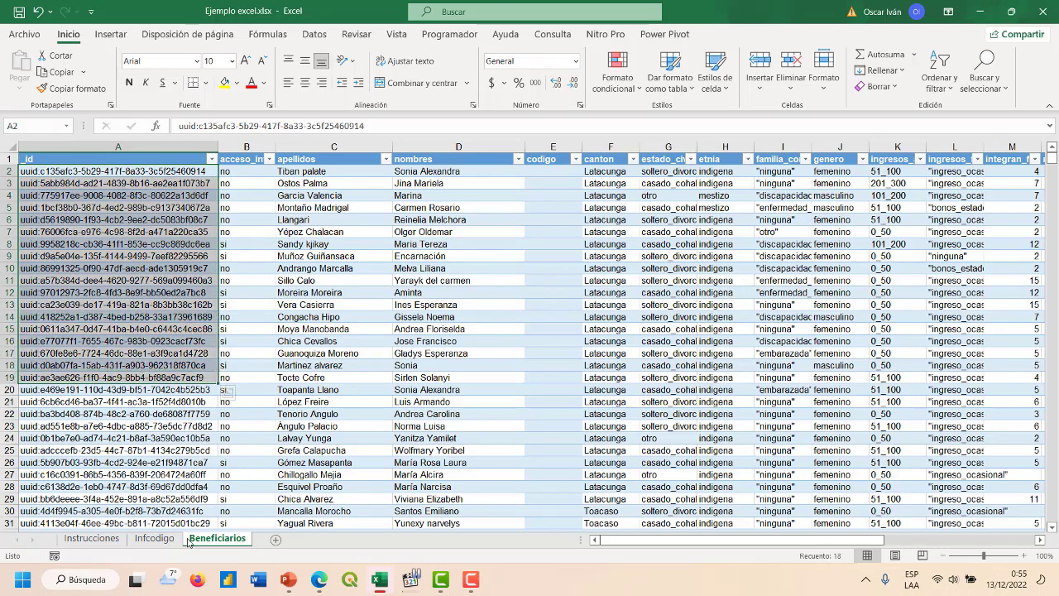
left_click(157, 538)
left_click_drag(165, 172, 163, 306)
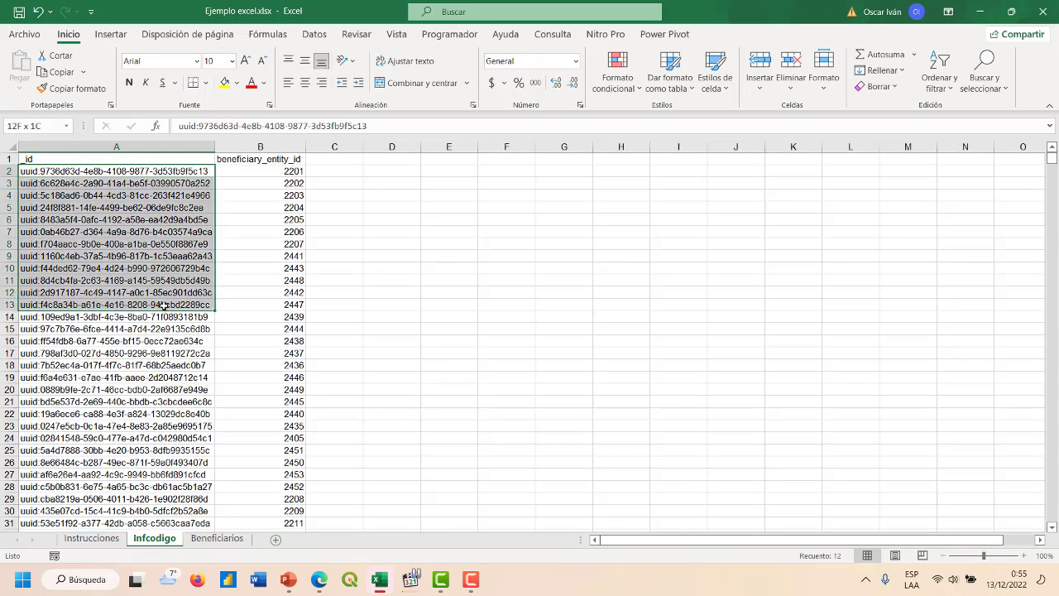
left_click_drag(266, 170, 264, 341)
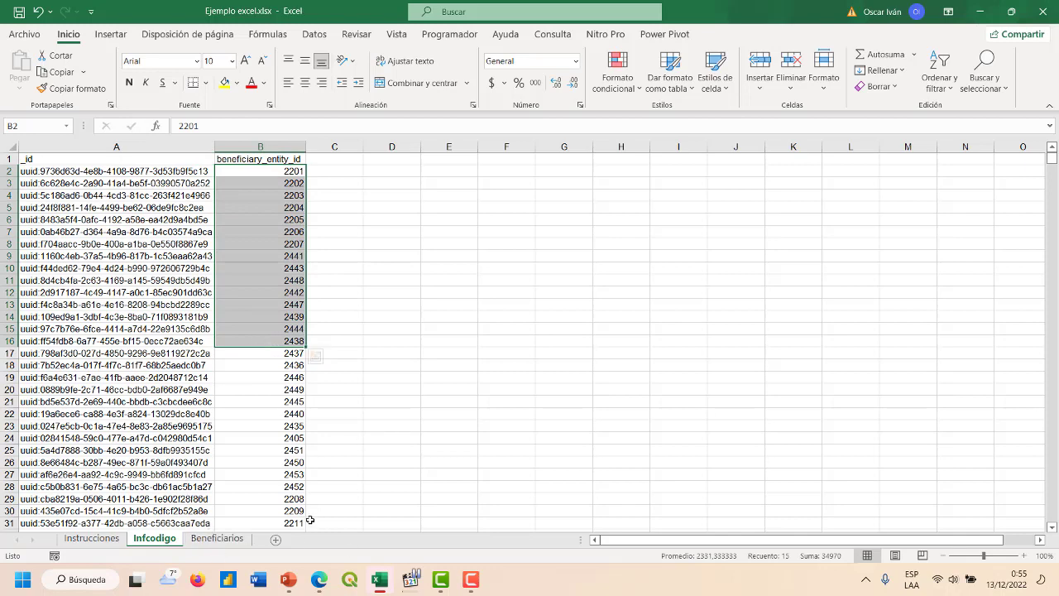
left_click(217, 539)
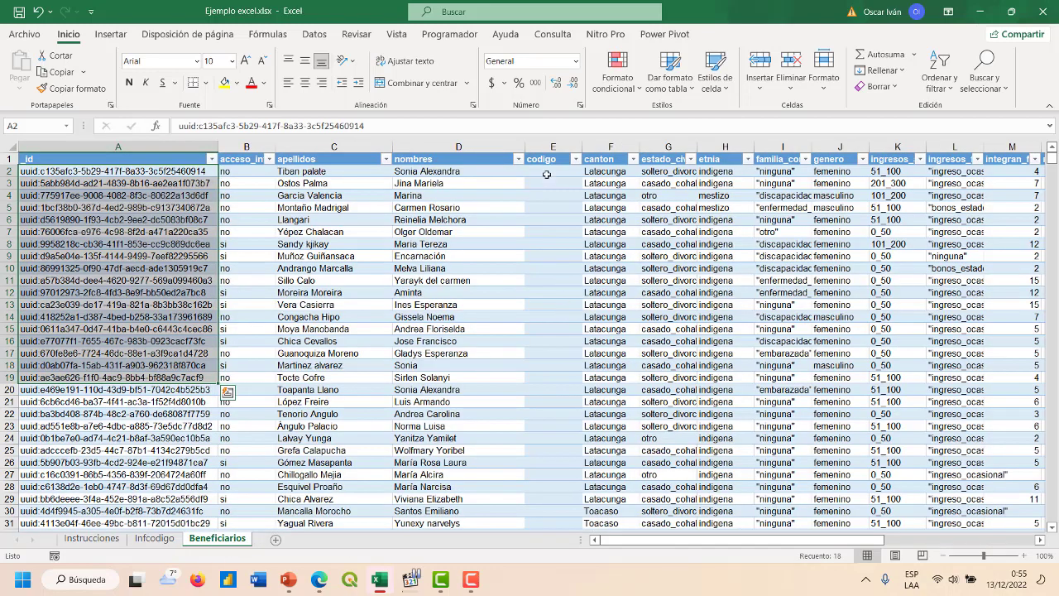
In E2, start =buscarv(A2; with the lookup table beginning at Infcodigo!A1
left_click(550, 172)
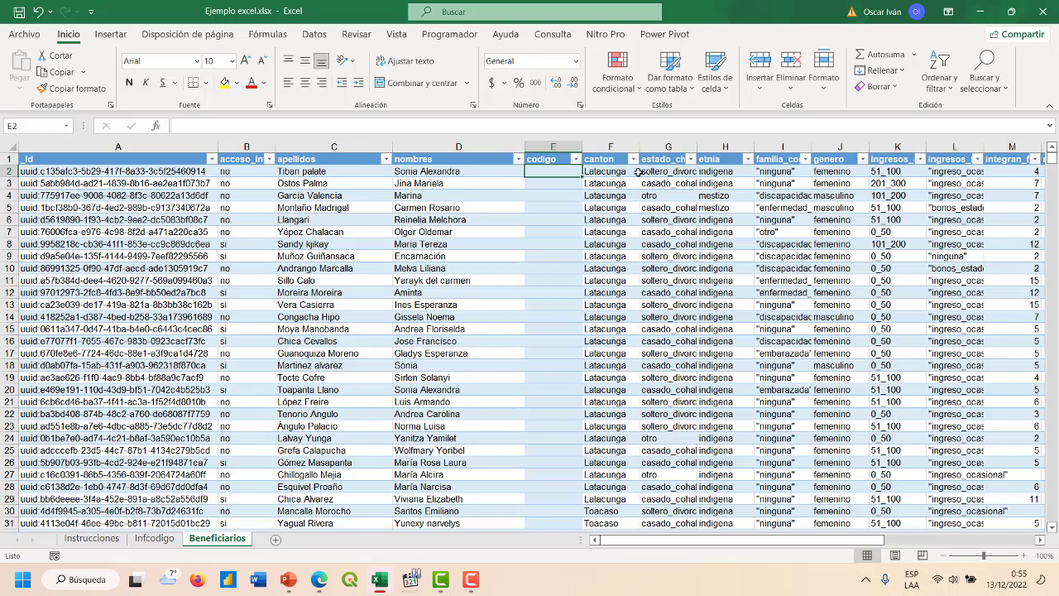
type("=buscarv")
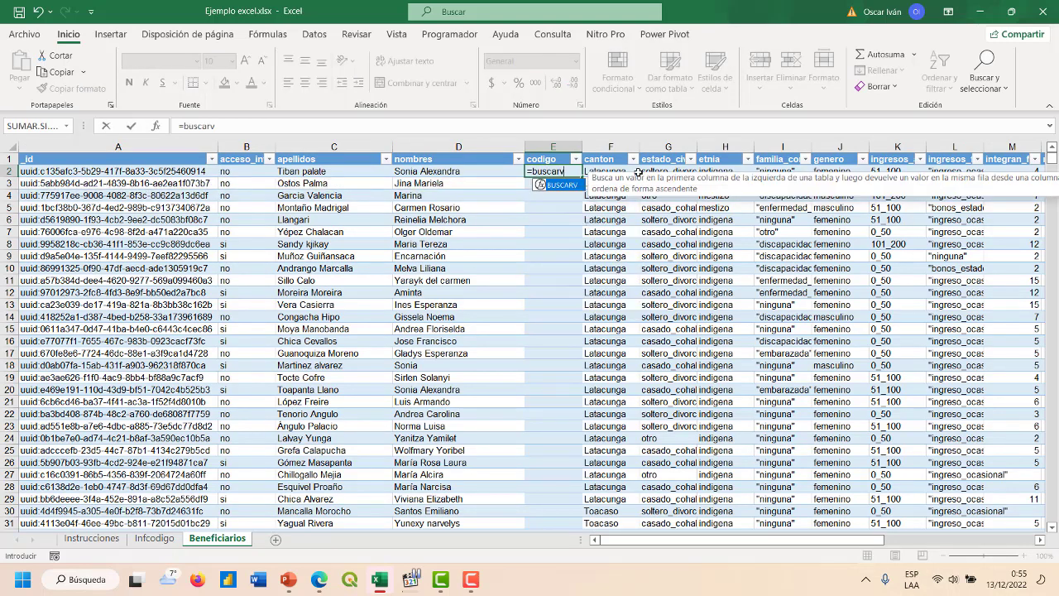
type("(")
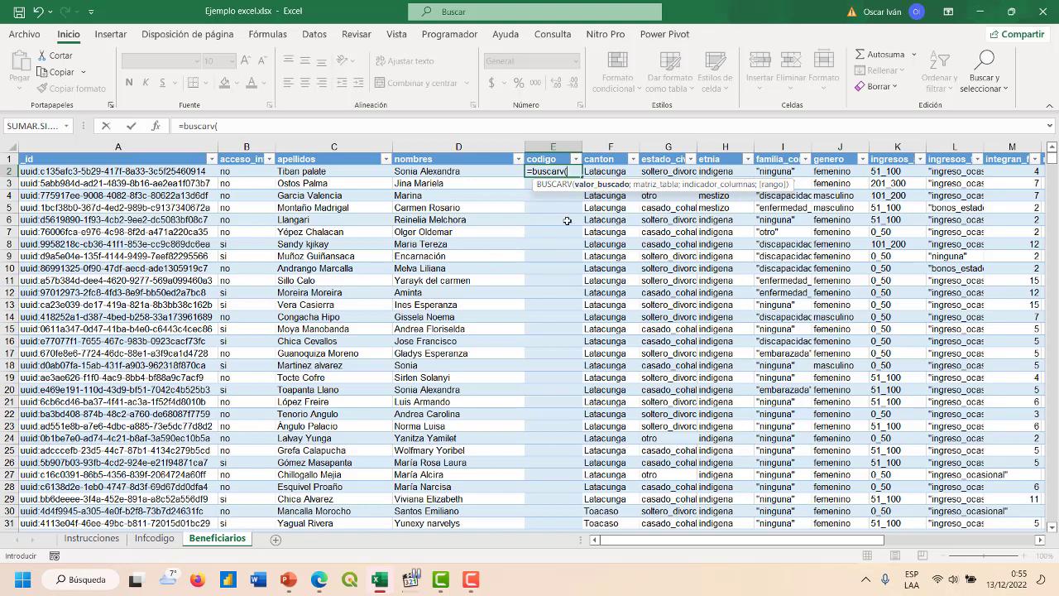
left_click(149, 172)
type(";")
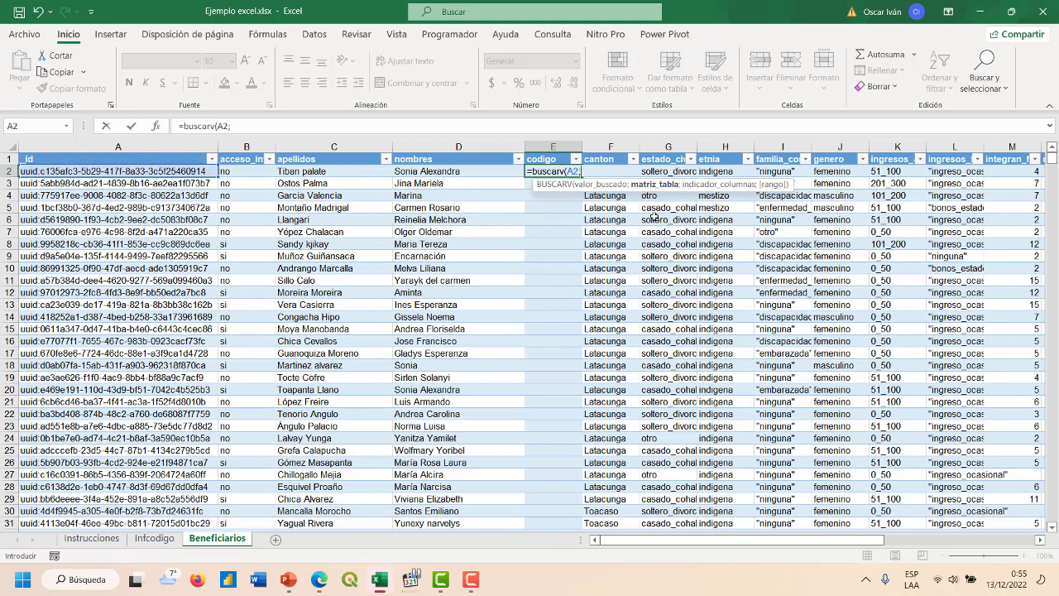
left_click(165, 539)
left_click(71, 161)
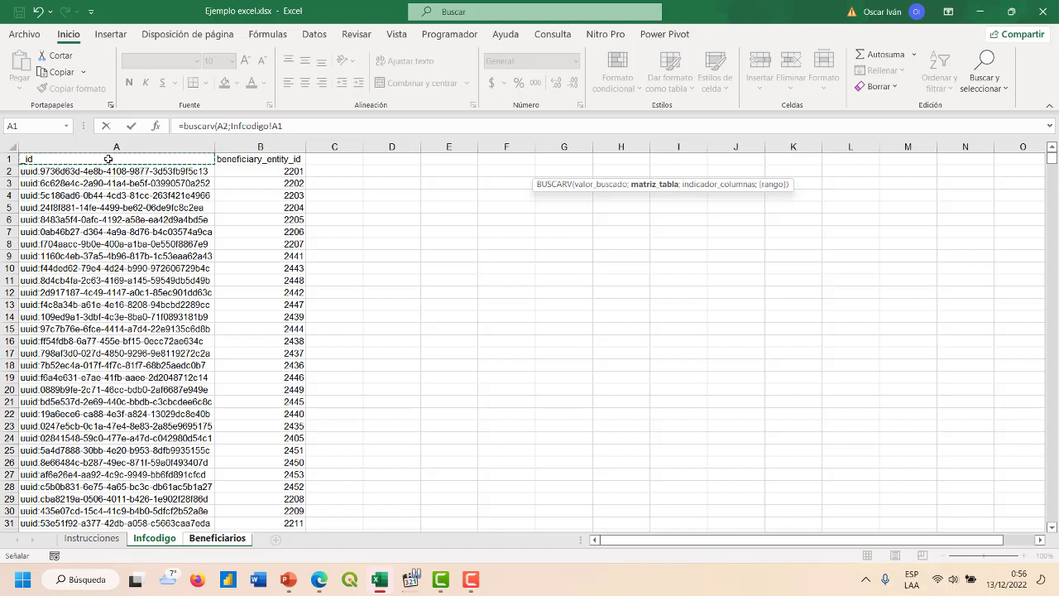
Extend the lookup table to the absolute range Infcodigo!$A$1:$B$962 and add the next separator
key("shift+Right")
key("ctrl+shift+Down")
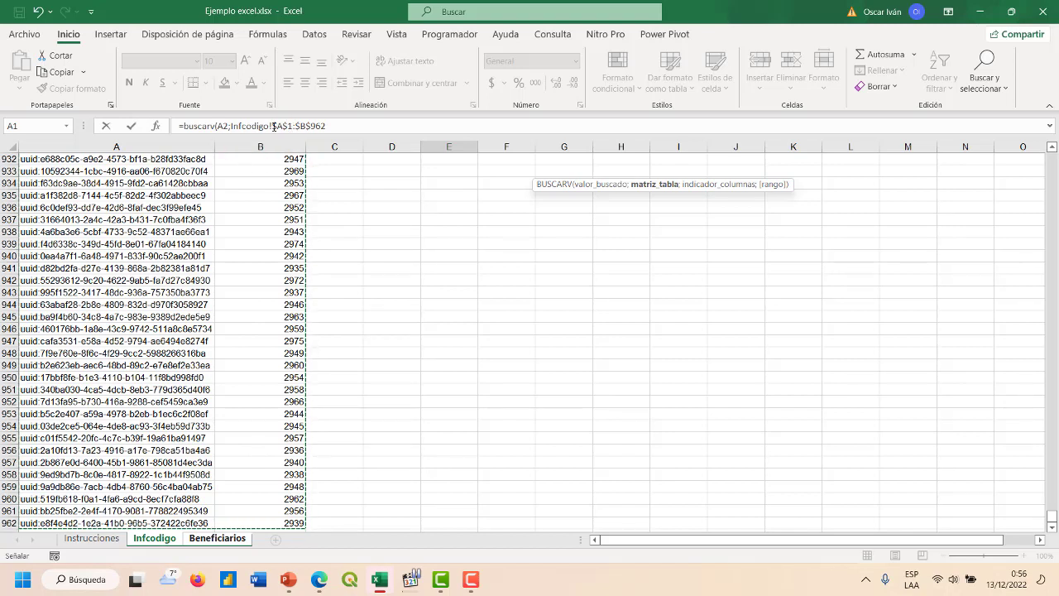
left_click(345, 130)
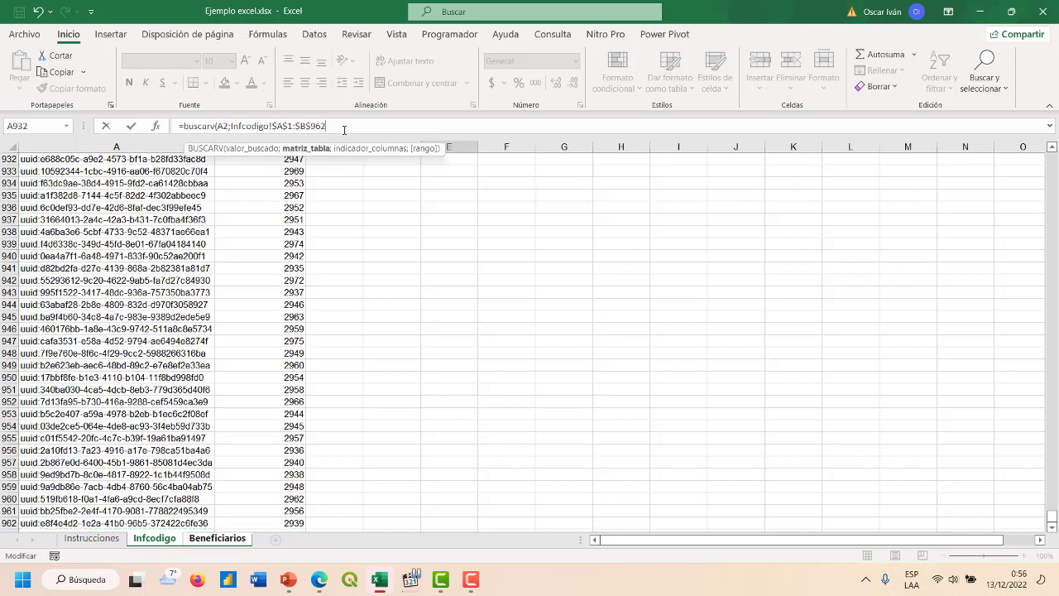
type(";")
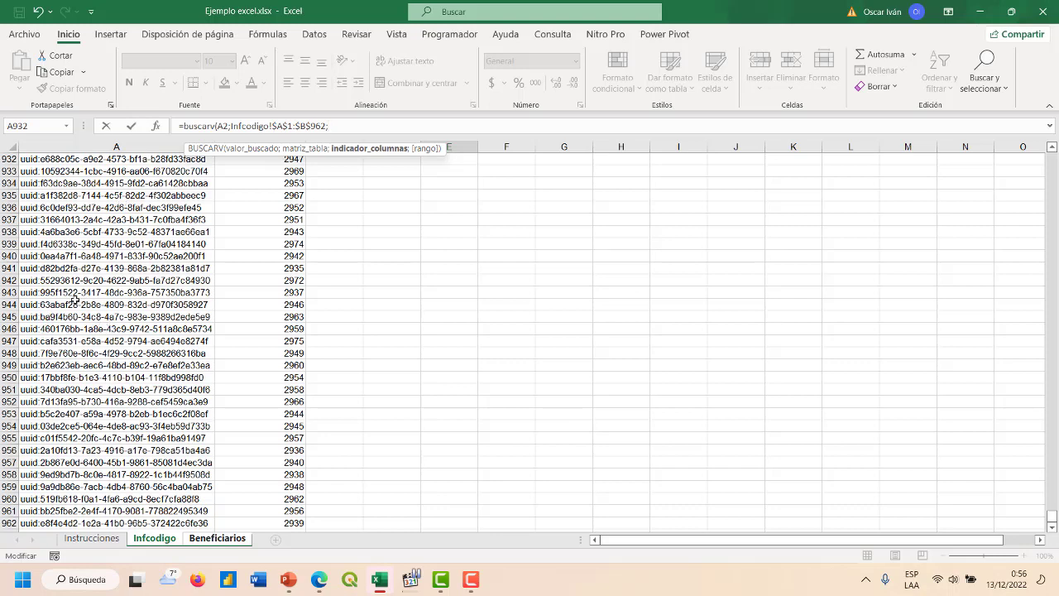
Complete the E2 formula with column index 2 and FALSO exact match, and commit it
left_click_drag(1051, 522, 1050, 159)
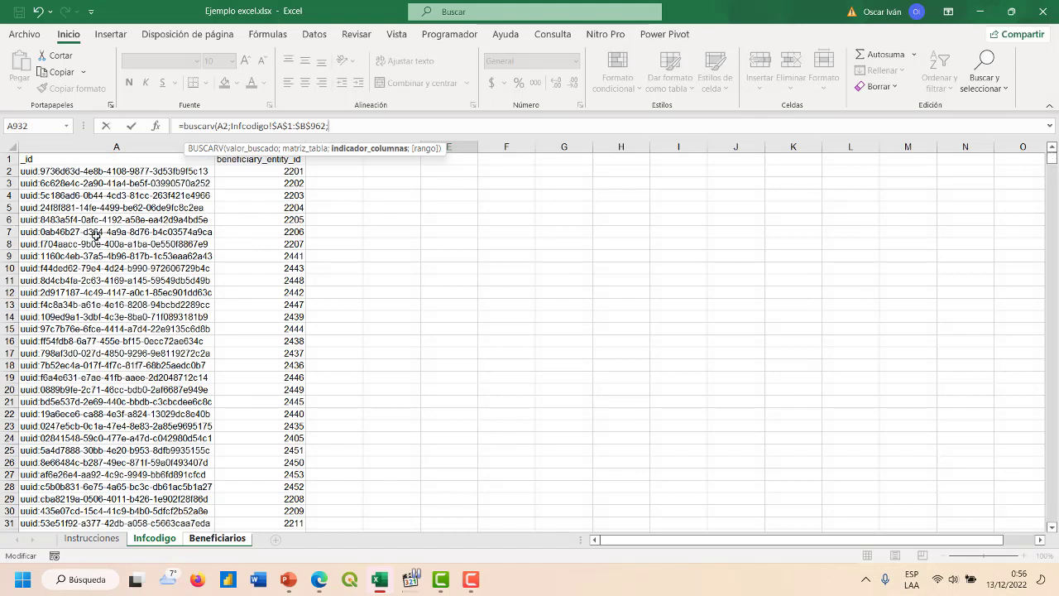
left_click(81, 148)
type(";")
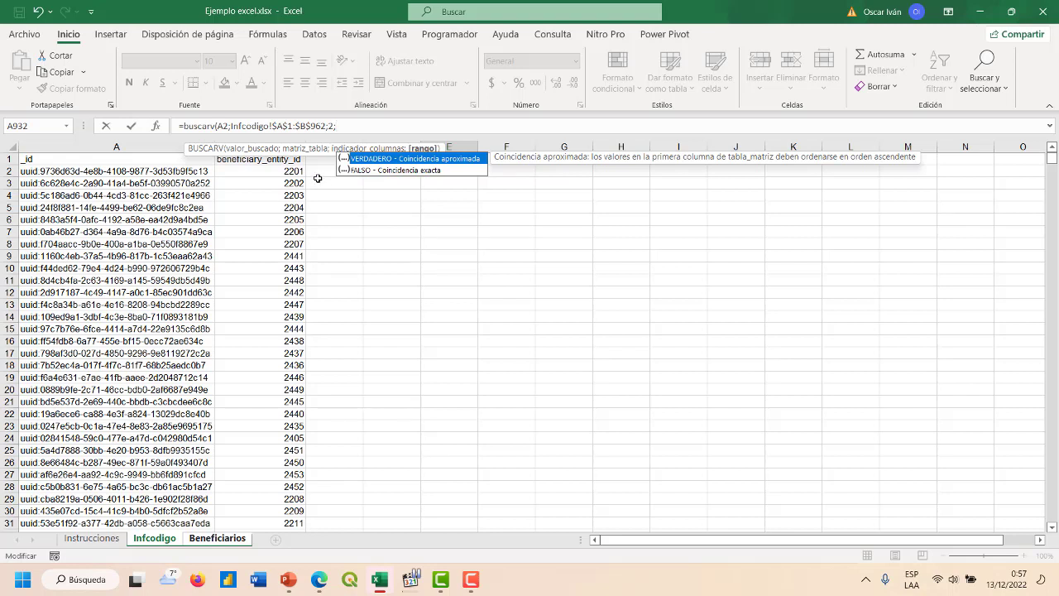
double_click(368, 170)
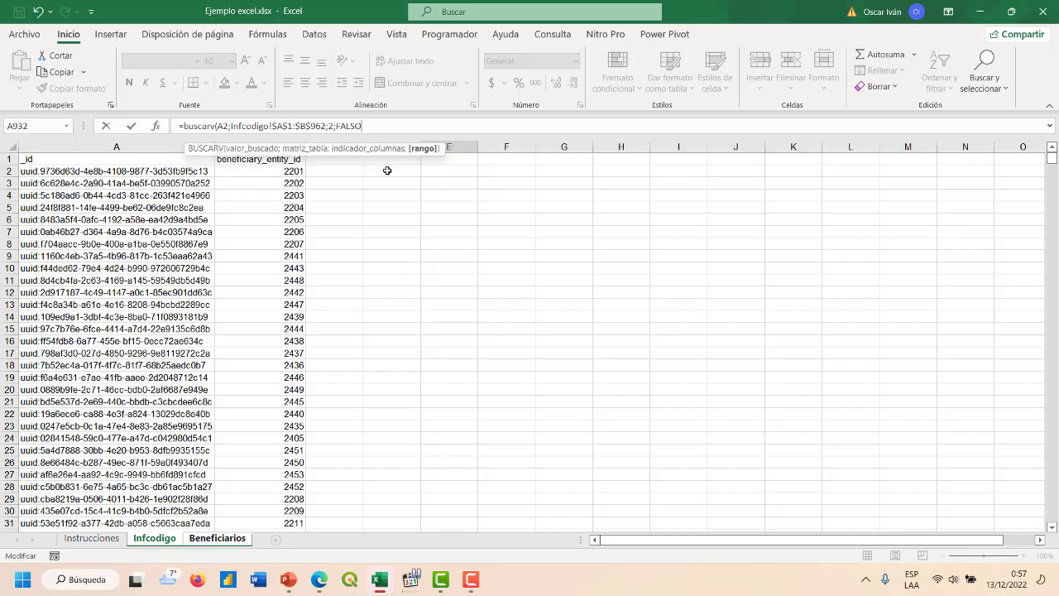
type(")")
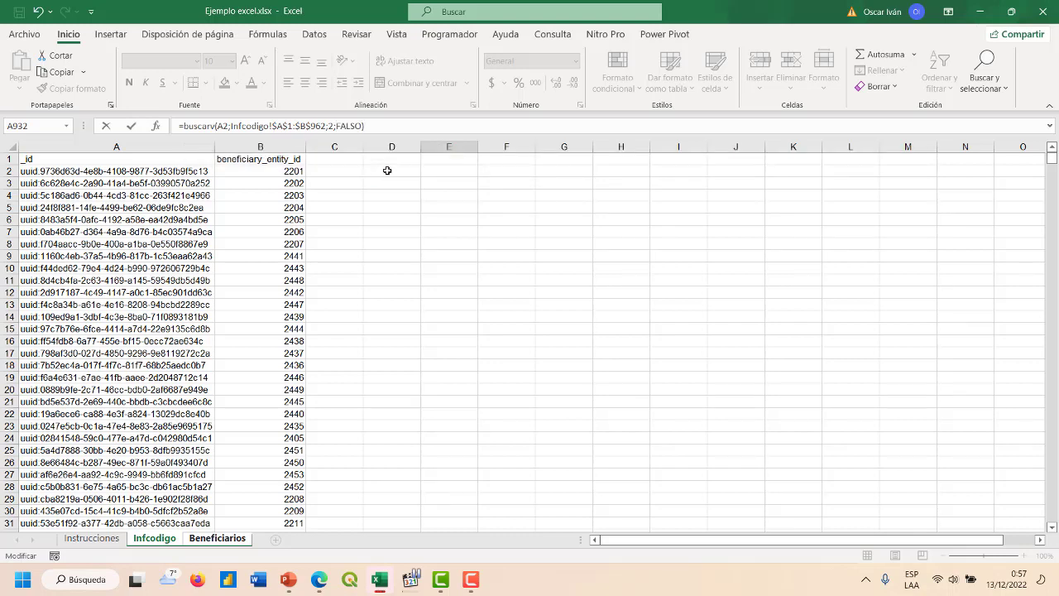
key("Return")
Copy the BUSCARV formula in E2 down the codigo column to every beneficiary row
left_click(557, 170)
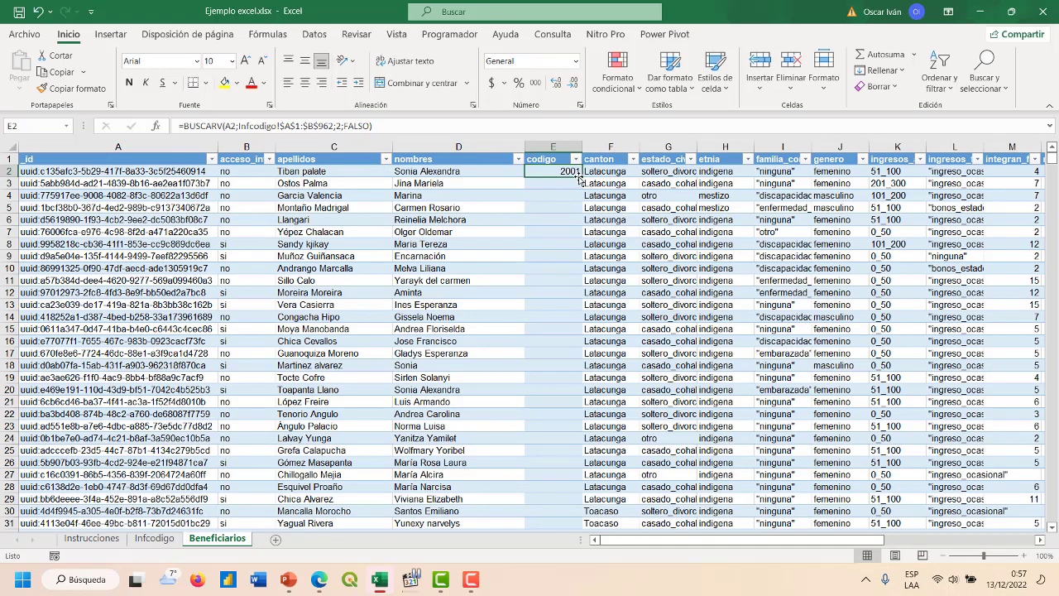
double_click(581, 176)
scroll(556, 391, "down", 14)
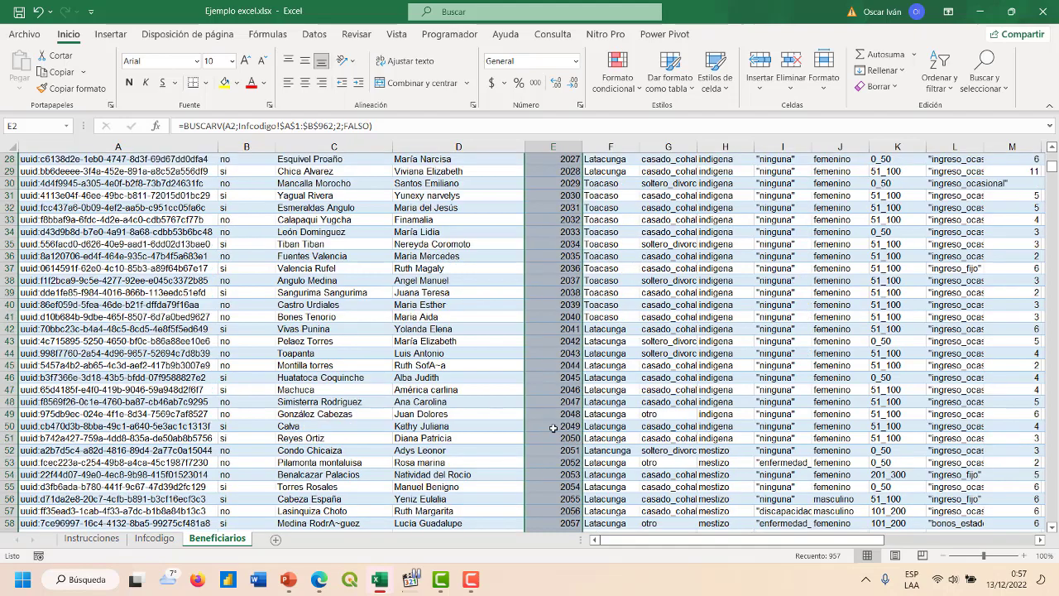
scroll(555, 391, "up", 14)
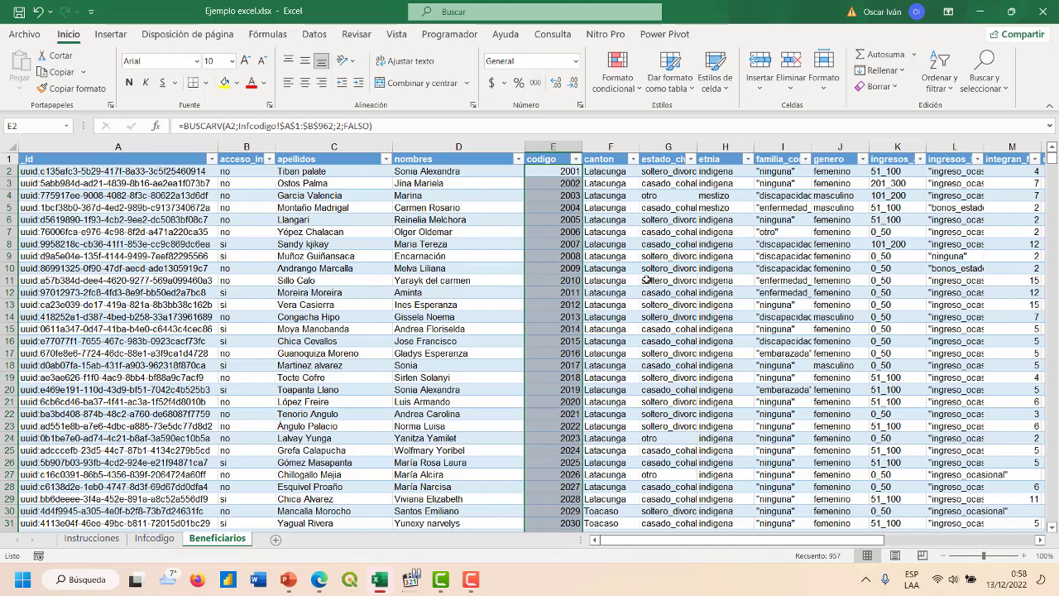
Clear the column selection and return to cell A1 of the table
key("Up")
key("Down")
key("Right")
key("Right")
key("Right")
key("Right")
key("Right")
key("Right")
key("Right")
key("Right")
key("Right")
key("Right")
key("Right")
key("Right")
key("Right")
key("Right")
key("Right")
key("Right")
key("Right")
key("Right")
key("Right")
key("Right")
key("Right")
key("Right")
key("Right")
key("Left")
key("Left")
key("Left")
key("Left")
key("Left")
key("Left")
key("Left")
key("Left")
key("Left")
key("Left")
key("Left")
key("Left")
key("Left")
key("Left")
key("Left")
key("Left")
key("Left")
key("Left")
key("Left")
key("Left")
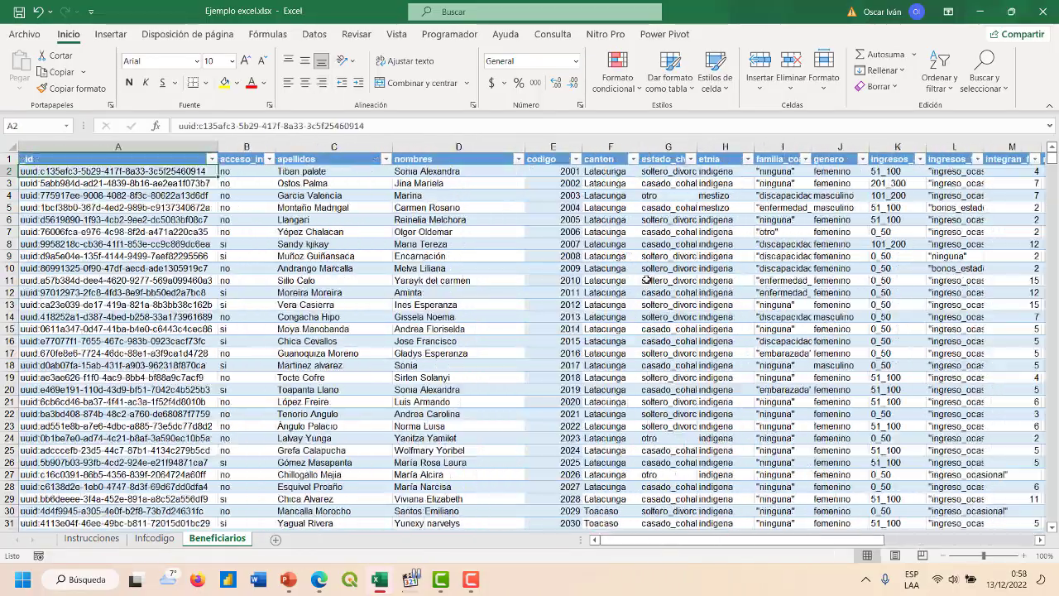
key("Up")
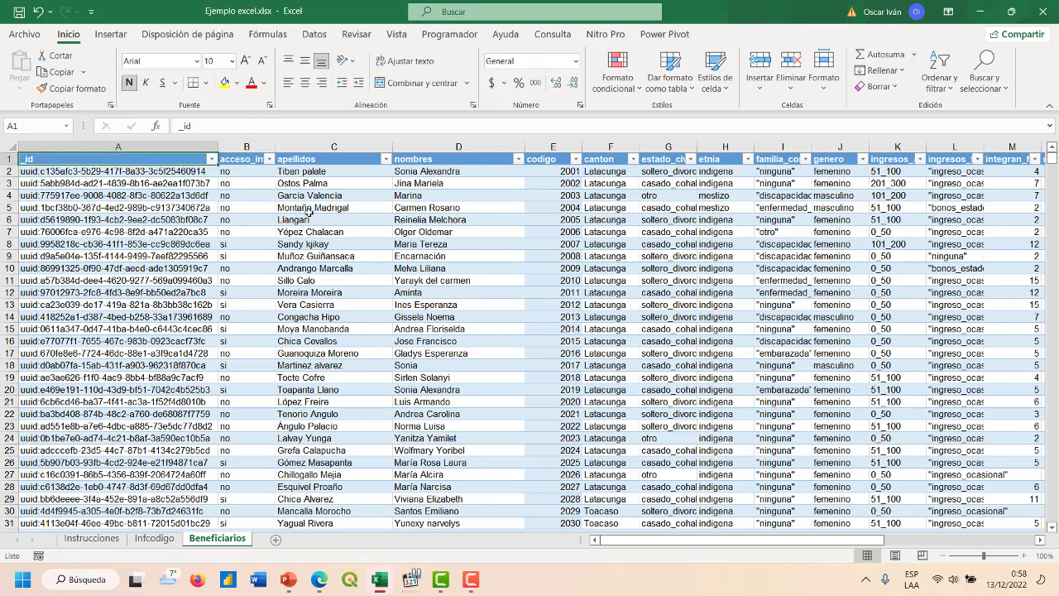
Select the whole data table and create a pivot table from it on a new sheet
left_click(111, 34)
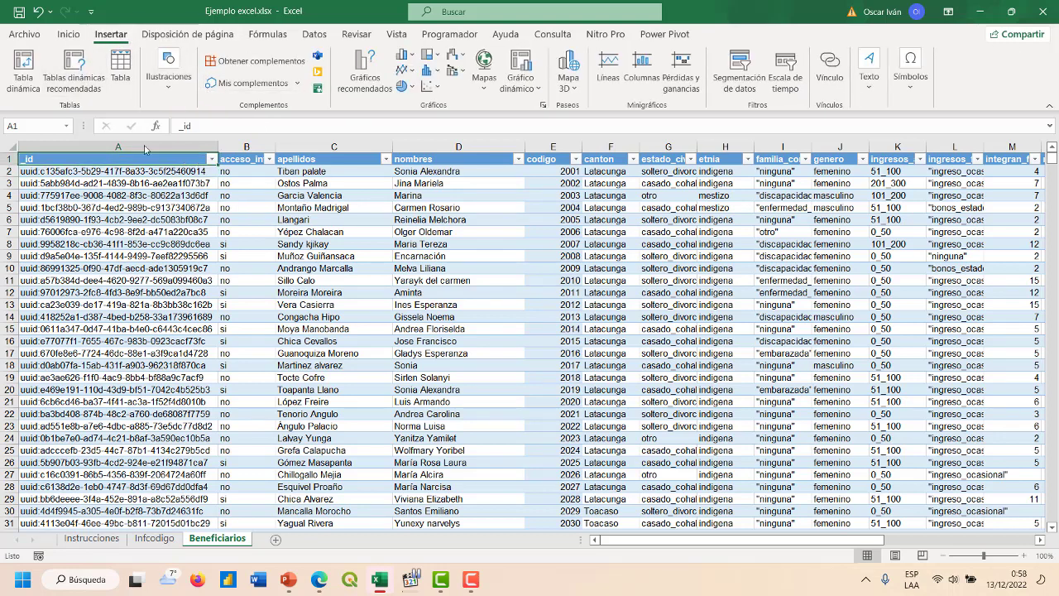
key("ctrl+shift+Down")
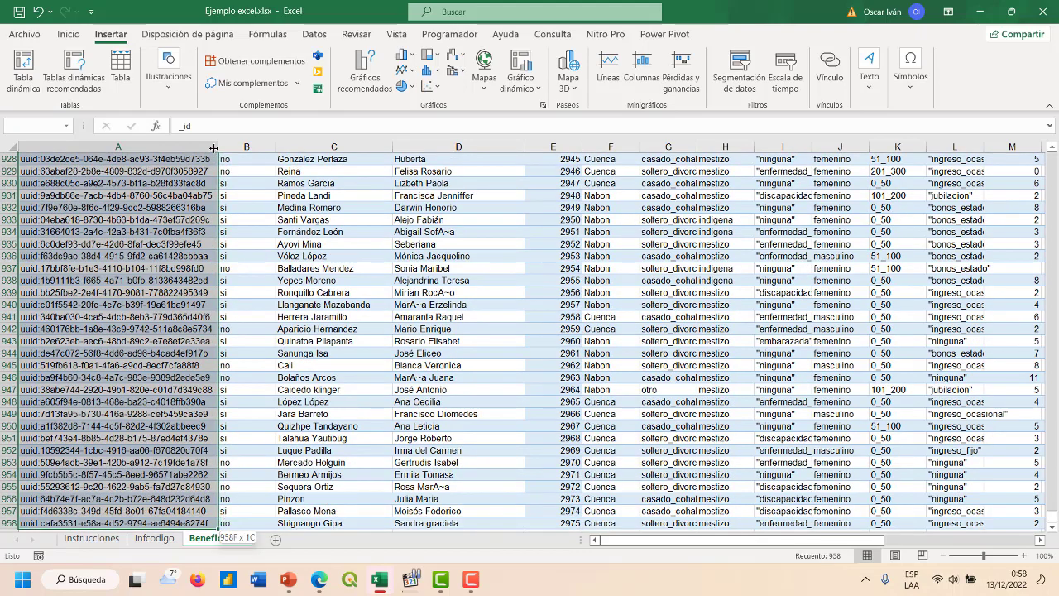
key("ctrl+shift+Right")
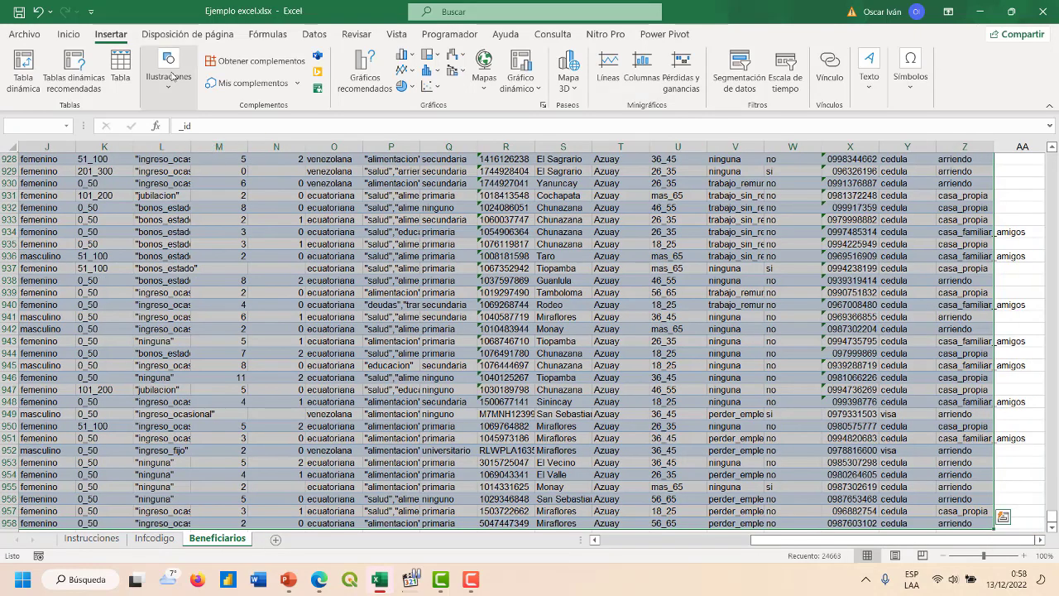
left_click(23, 71)
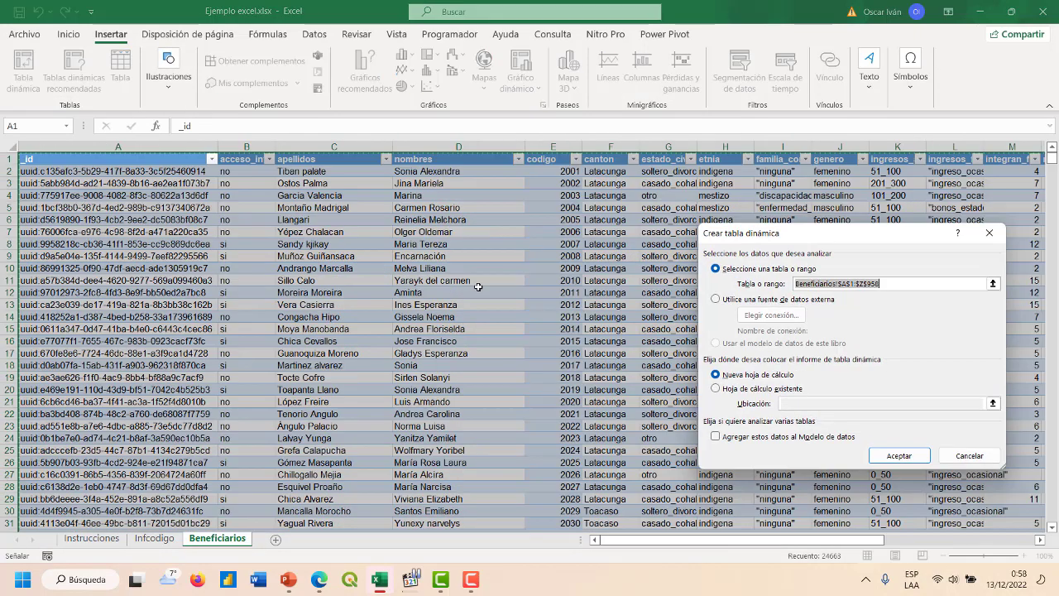
left_click(886, 456)
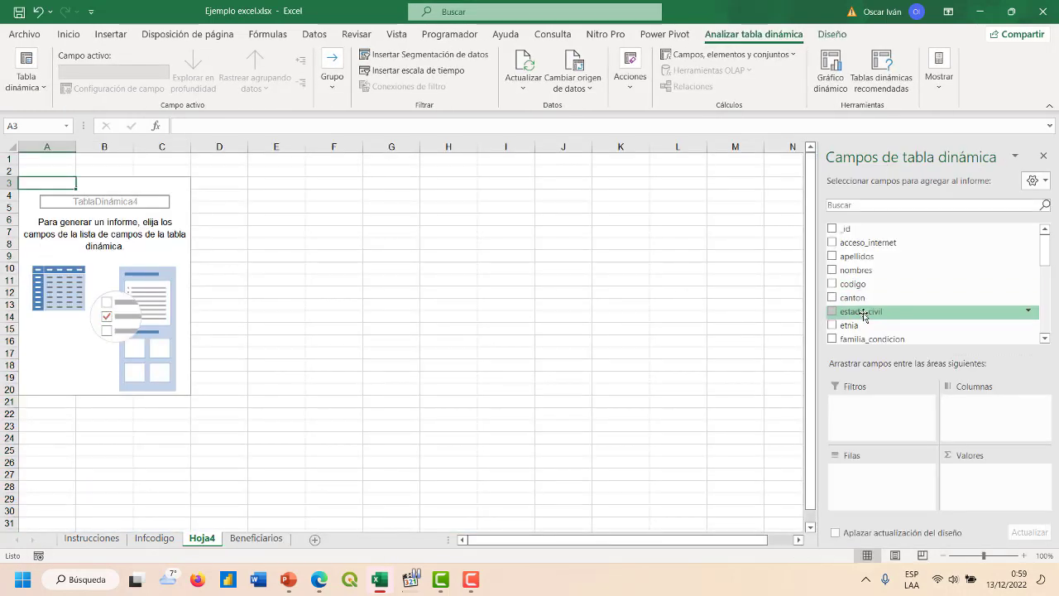
Add etnia to the pivot's Filas and Valores to count beneficiaries per etnia
left_click_drag(858, 326, 899, 475)
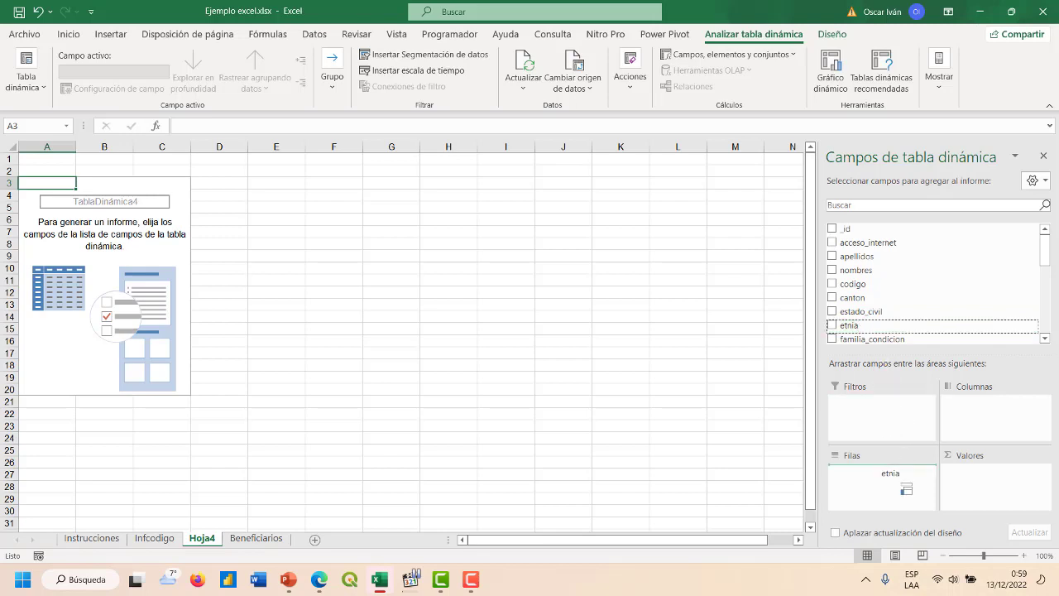
left_click_drag(842, 319, 970, 457)
left_click_drag(76, 198, 149, 308)
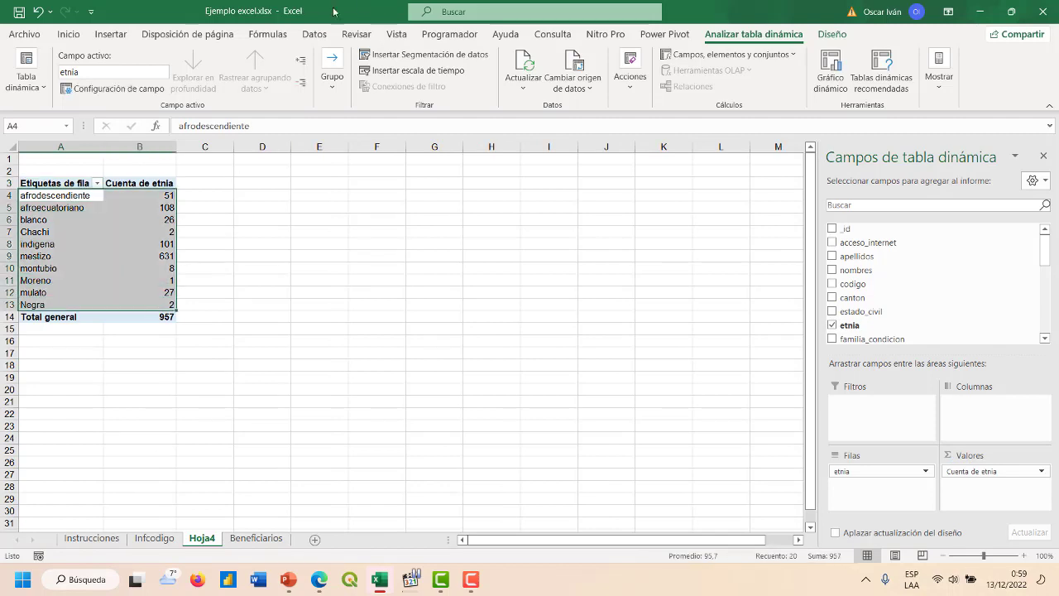
left_click(110, 34)
Insert a 2-D clustered column chart and delete its Total title and legend
left_click(403, 55)
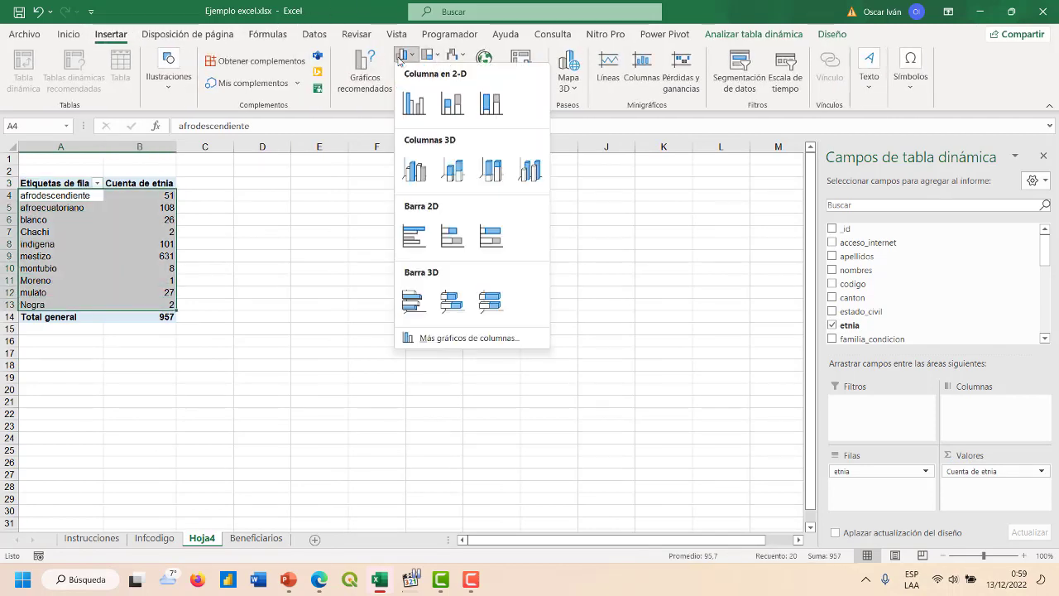
left_click(412, 123)
left_click(420, 275)
key("Delete")
left_click(555, 349)
key("Delete")
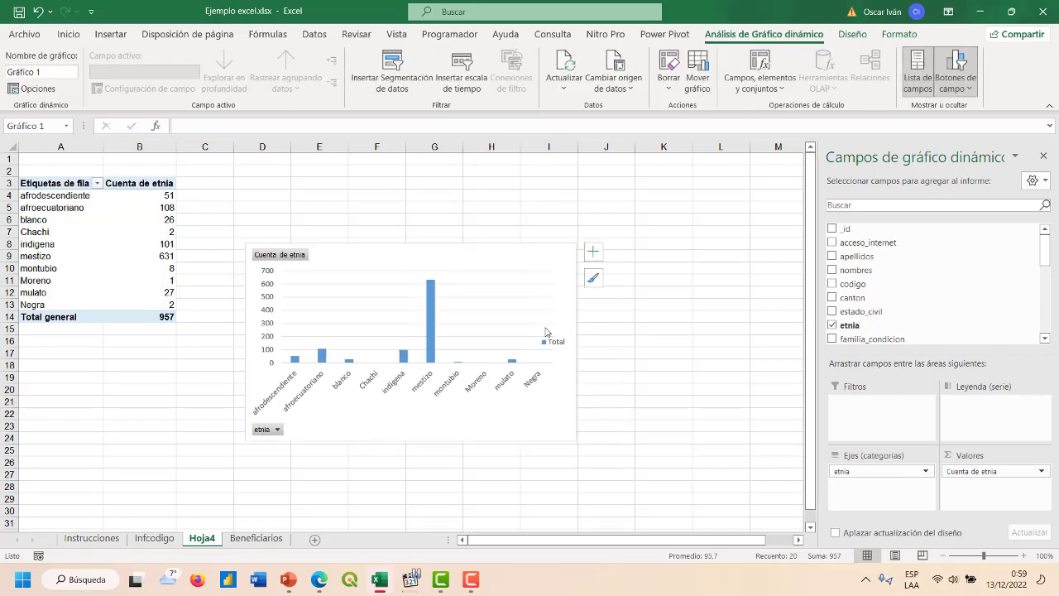
Add data labels to the bars and remove the horizontal gridlines
right_click(437, 322)
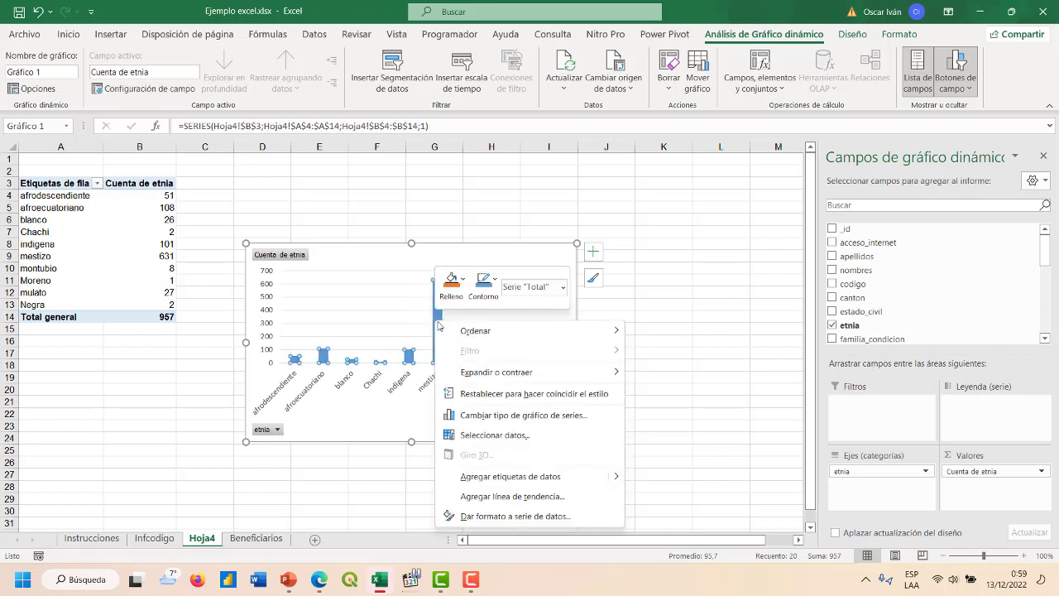
left_click(518, 476)
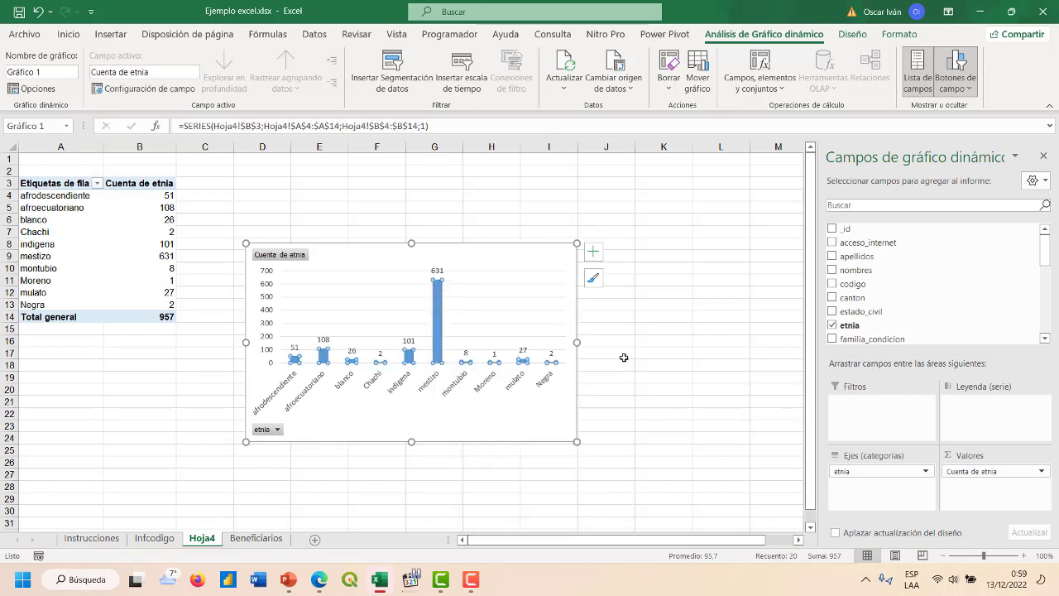
left_click(479, 293)
key("Delete")
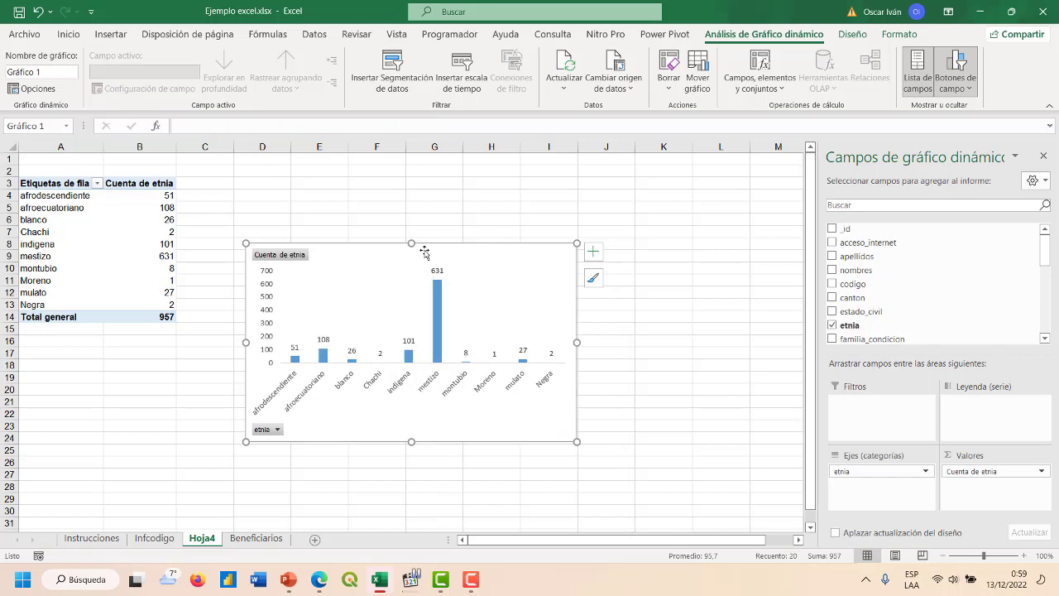
Enlarge the chart by making it taller and wider to the right
left_click_drag(406, 217, 405, 180)
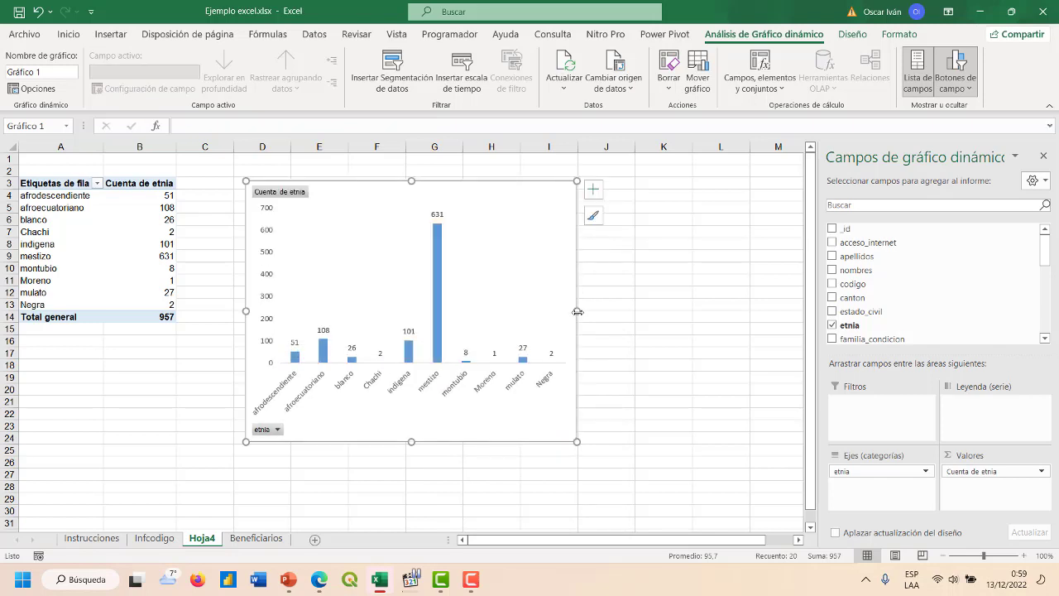
left_click_drag(576, 311, 789, 311)
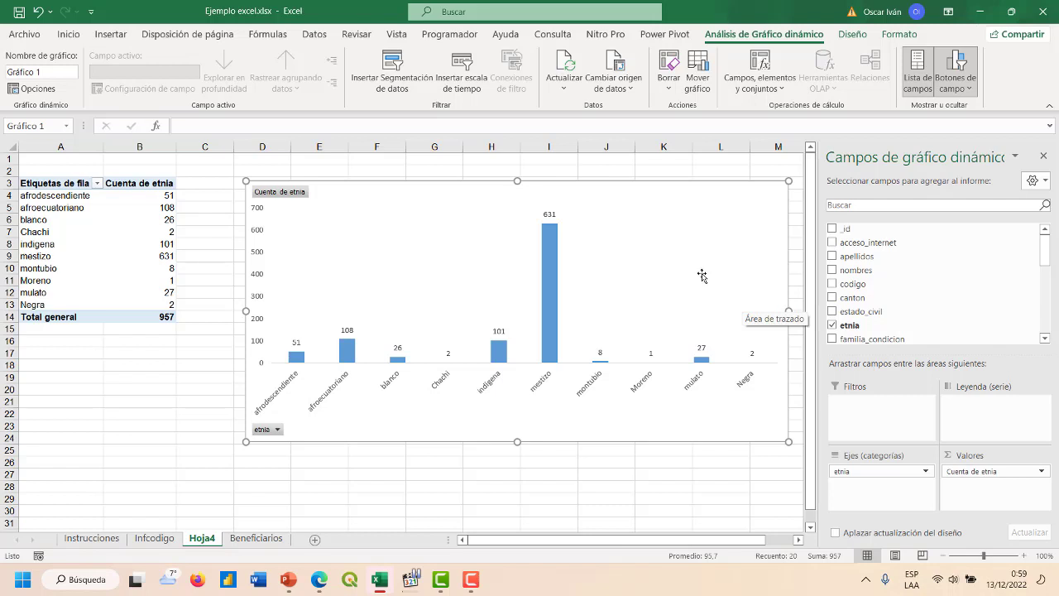
left_click(556, 282)
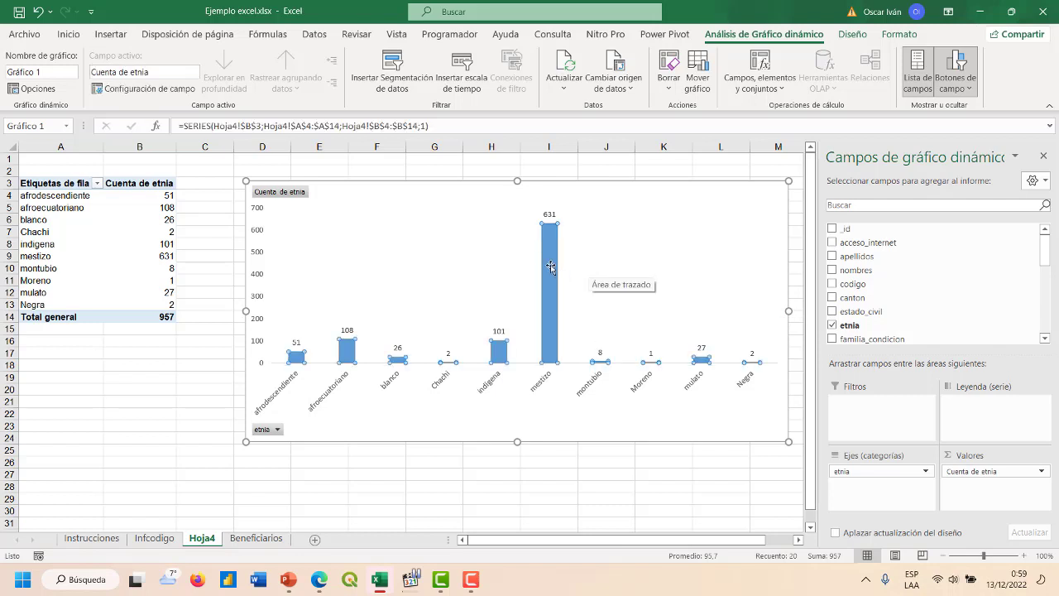
left_click(382, 184)
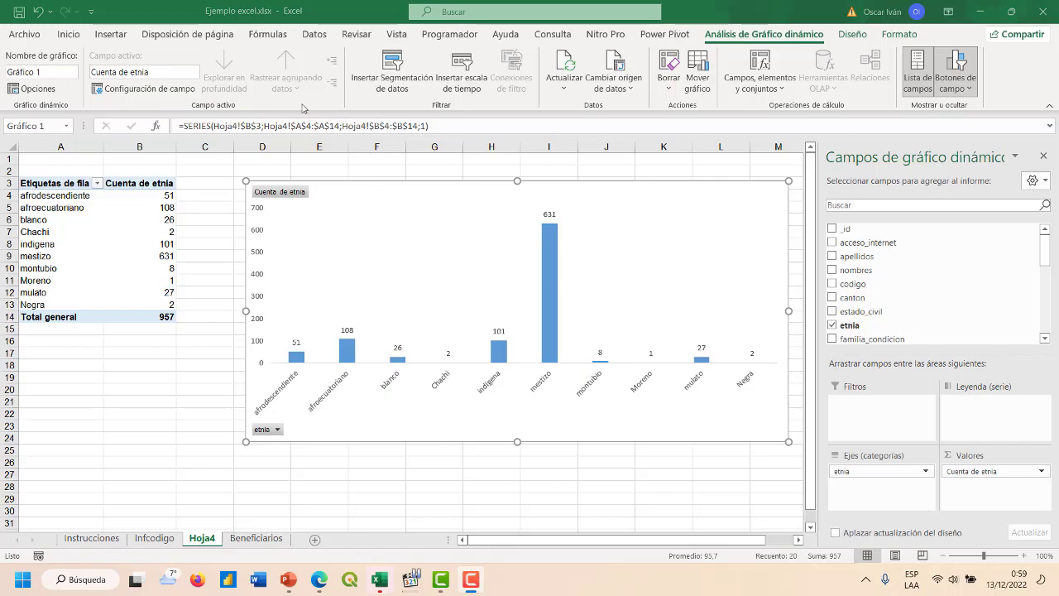